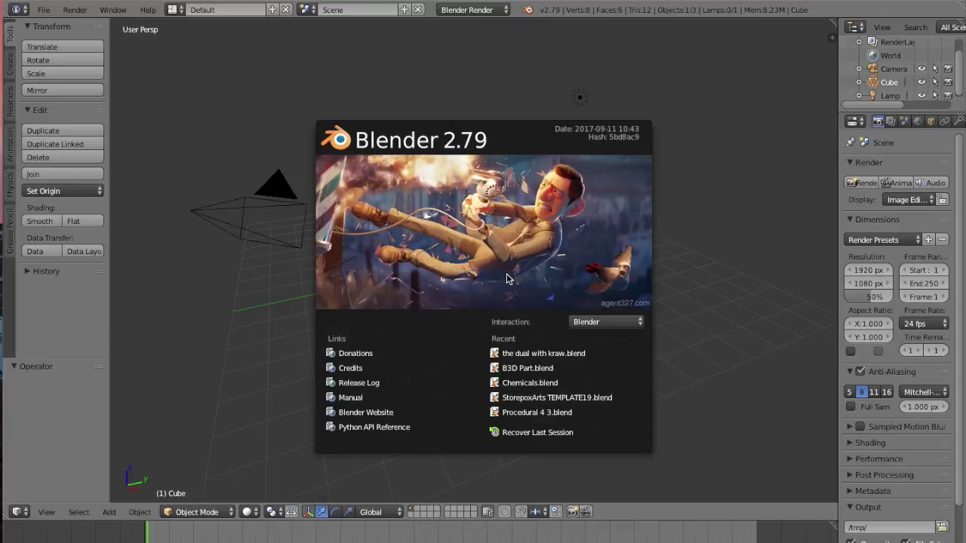
Step: Dismiss the splash screen to reveal the default cube, camera and lamp scene
{"action": "left_click", "coordinate": [477, 93]}
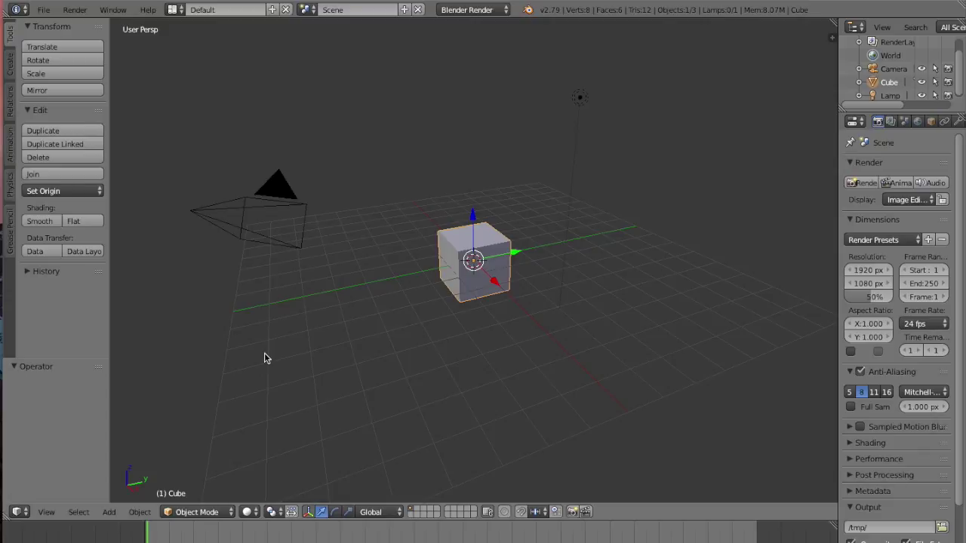
Step: Delete the default cube so only the camera and lamp remain
{"action": "key", "text": "x"}
{"action": "left_click", "coordinate": [351, 332]}
{"action": "key", "text": "x"}
{"action": "key", "text": "x"}
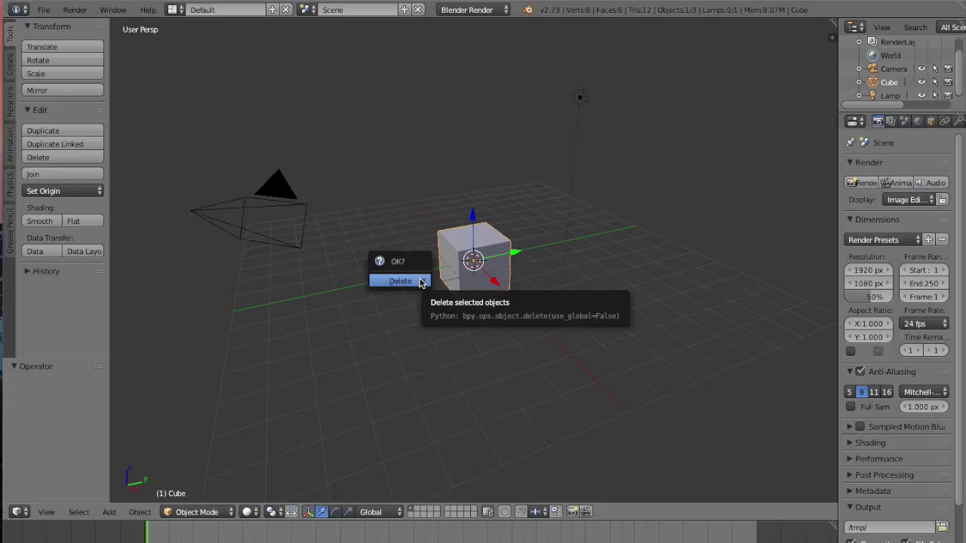
{"action": "left_click", "coordinate": [420, 282]}
{"action": "left_click", "coordinate": [43, 11]}
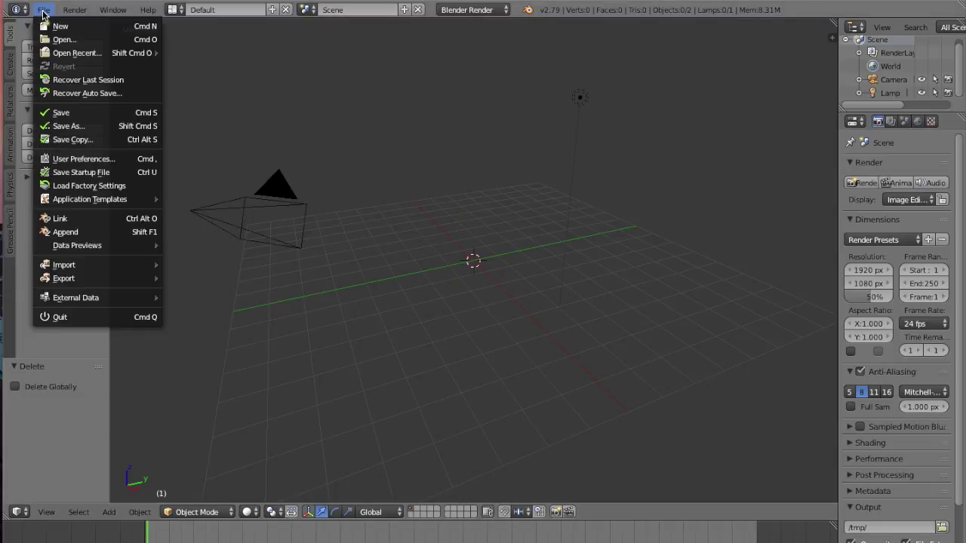
Step: In User Preferences, toggle Select With between Right and Left, ending on Left
{"action": "left_click", "coordinate": [86, 159]}
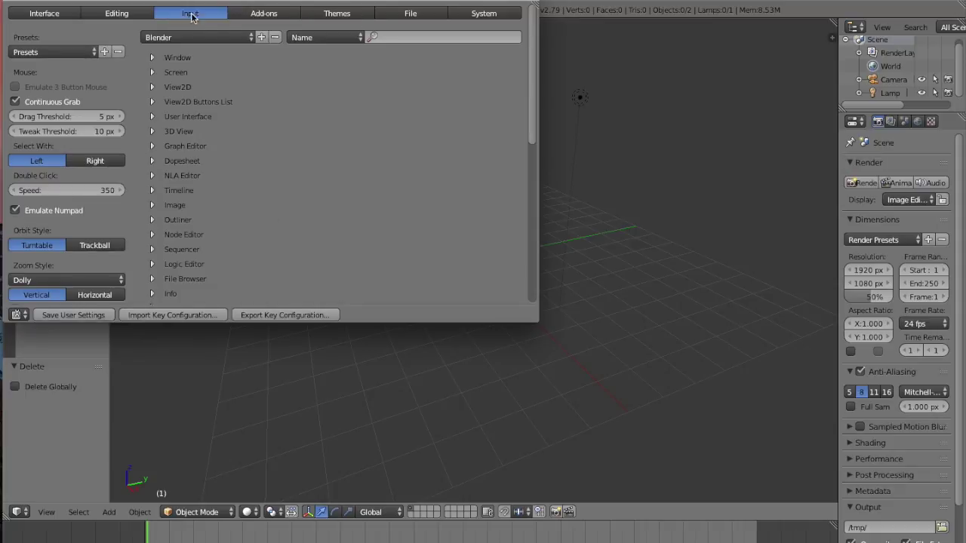
{"action": "left_click", "coordinate": [78, 159]}
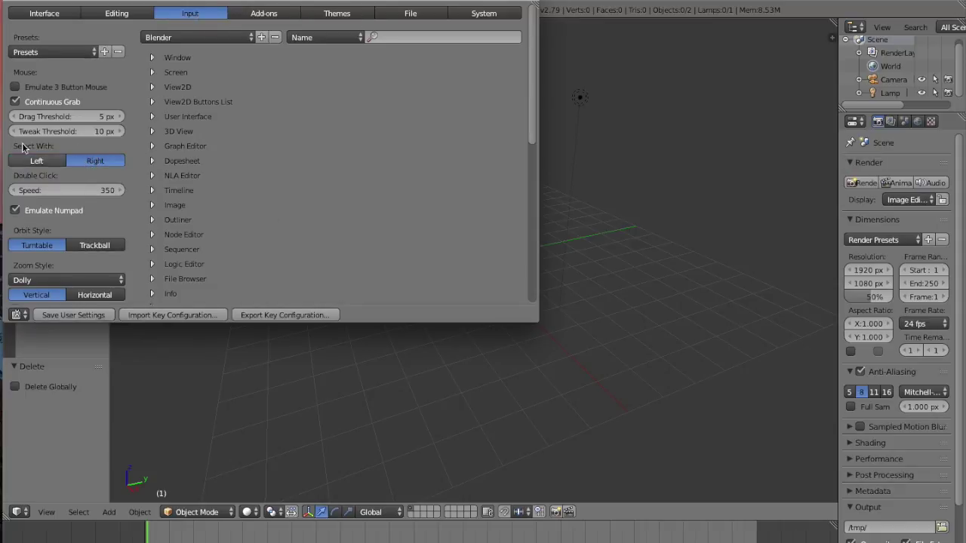
{"action": "left_click", "coordinate": [38, 162]}
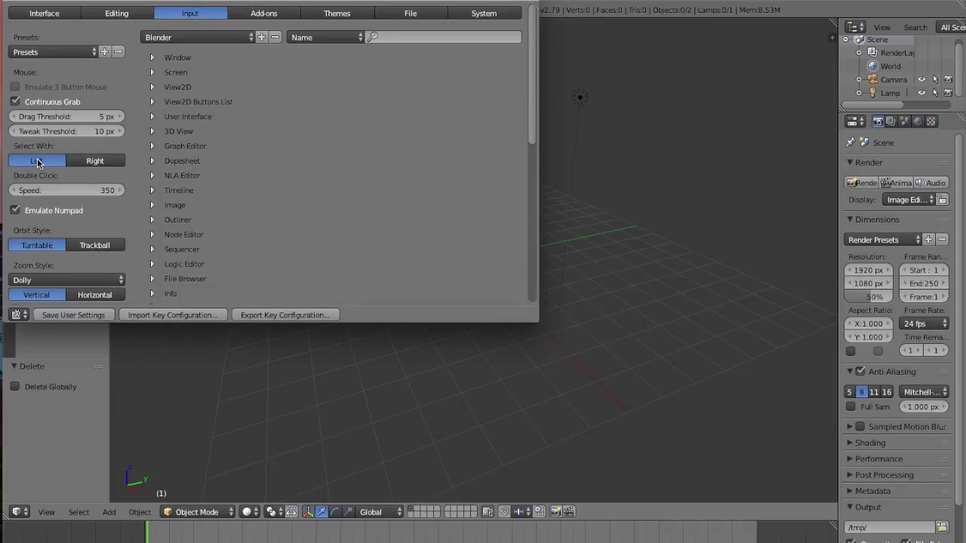
{"action": "left_click", "coordinate": [96, 160]}
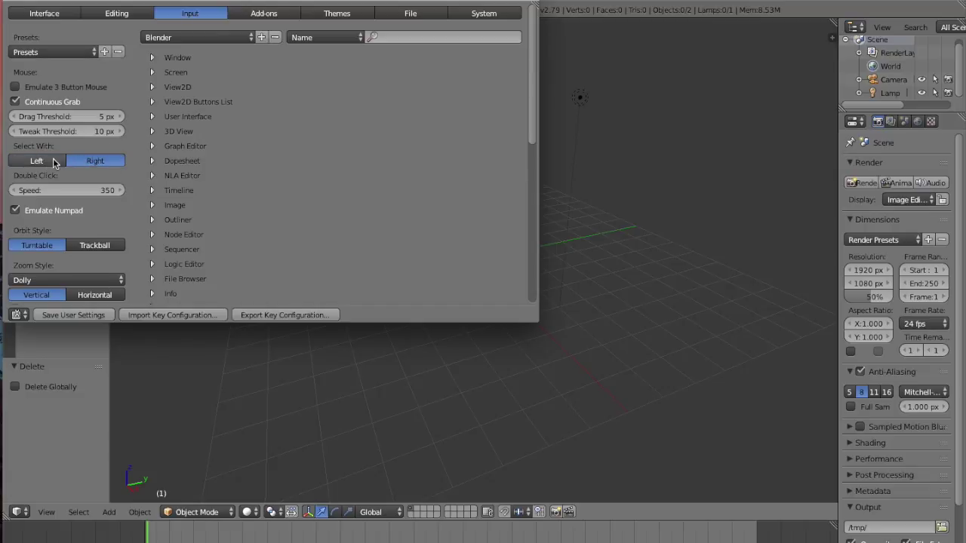
{"action": "left_click", "coordinate": [54, 163]}
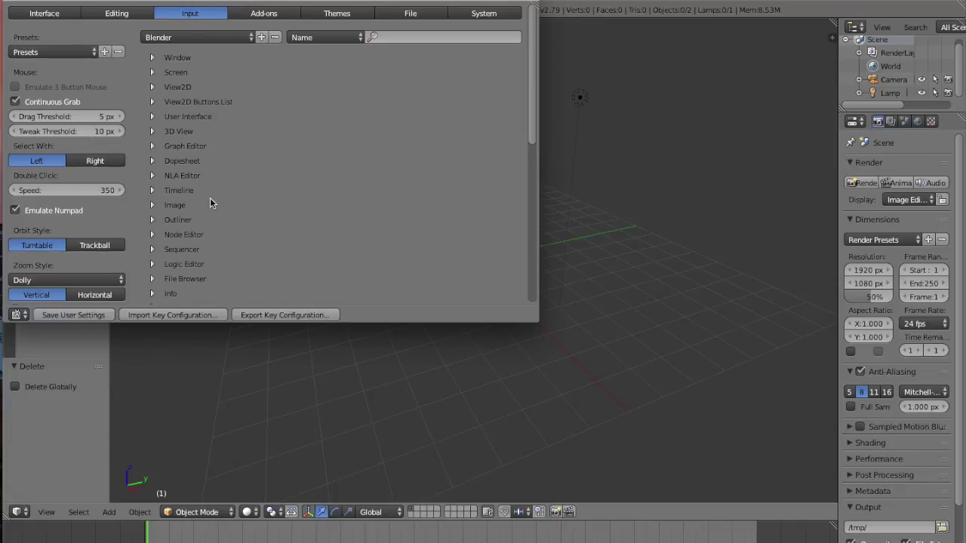
Step: Review the input settings and save the user settings
{"action": "scroll", "coordinate": [210, 198], "scroll_direction": "down", "scroll_amount": 3}
{"action": "scroll", "coordinate": [210, 198], "scroll_direction": "down", "scroll_amount": 7}
{"action": "scroll", "coordinate": [210, 198], "scroll_direction": "up", "scroll_amount": 2}
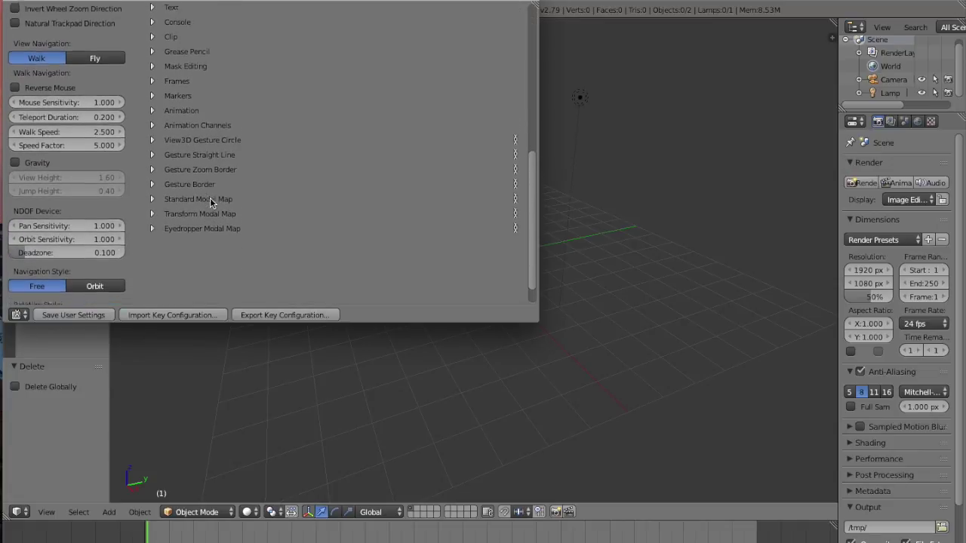
{"action": "scroll", "coordinate": [210, 198], "scroll_direction": "up", "scroll_amount": 2}
{"action": "scroll", "coordinate": [209, 197], "scroll_direction": "up", "scroll_amount": 1}
{"action": "scroll", "coordinate": [210, 198], "scroll_direction": "down", "scroll_amount": 1}
{"action": "scroll", "coordinate": [210, 198], "scroll_direction": "down", "scroll_amount": 3}
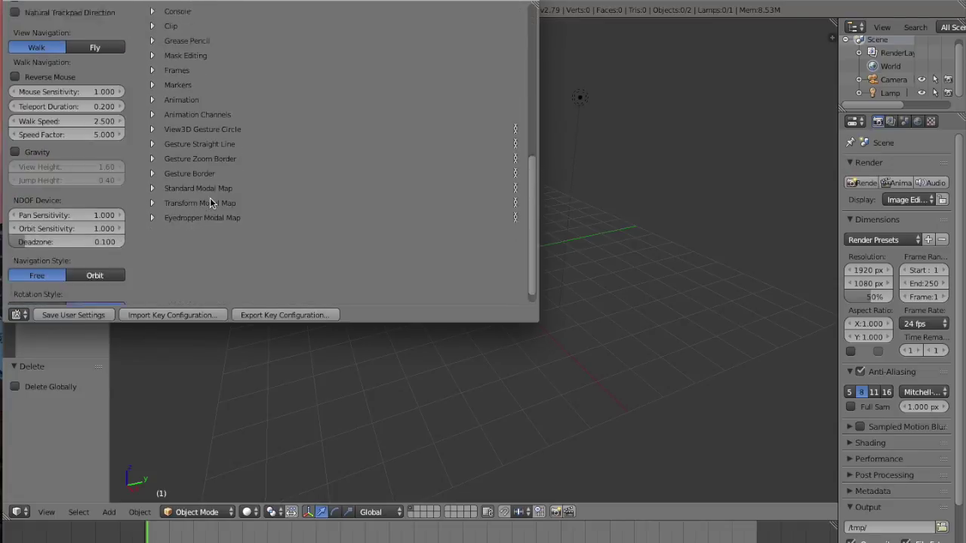
{"action": "scroll", "coordinate": [210, 197], "scroll_direction": "down", "scroll_amount": 1}
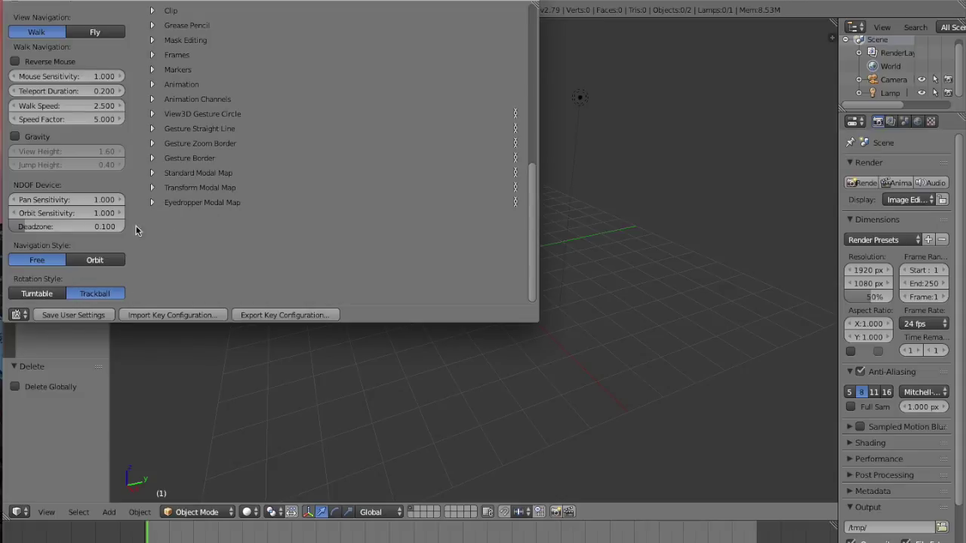
{"action": "scroll", "coordinate": [189, 295], "scroll_direction": "up", "scroll_amount": 10}
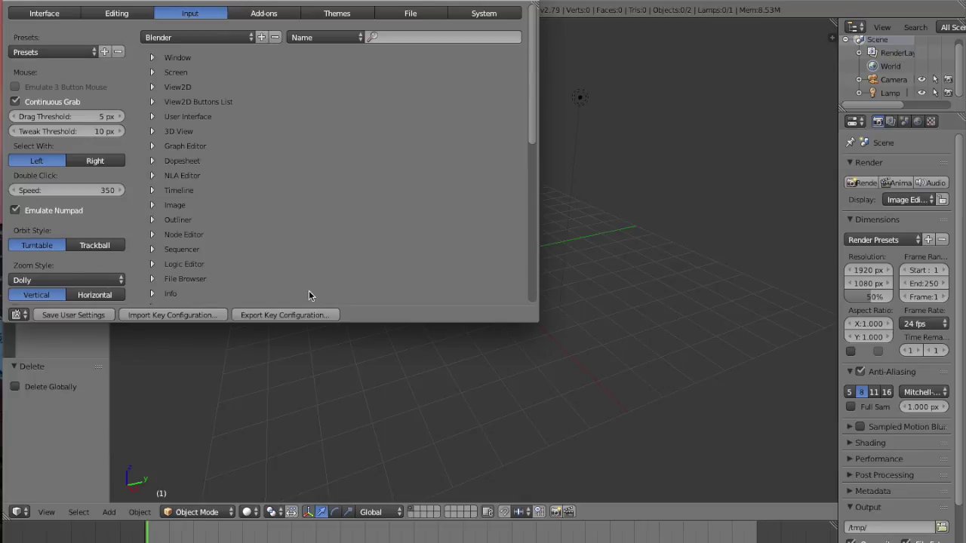
{"action": "left_click", "coordinate": [96, 313]}
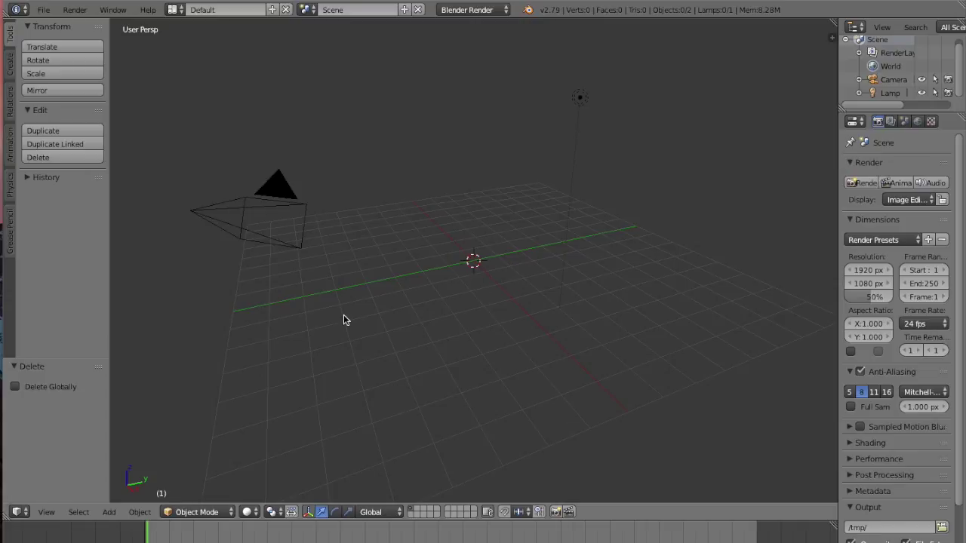
Step: Add a Suzanne monkey mesh and shift it 0.538 along the X axis
{"action": "key", "text": "shift+a"}
{"action": "key", "text": "shift+a"}
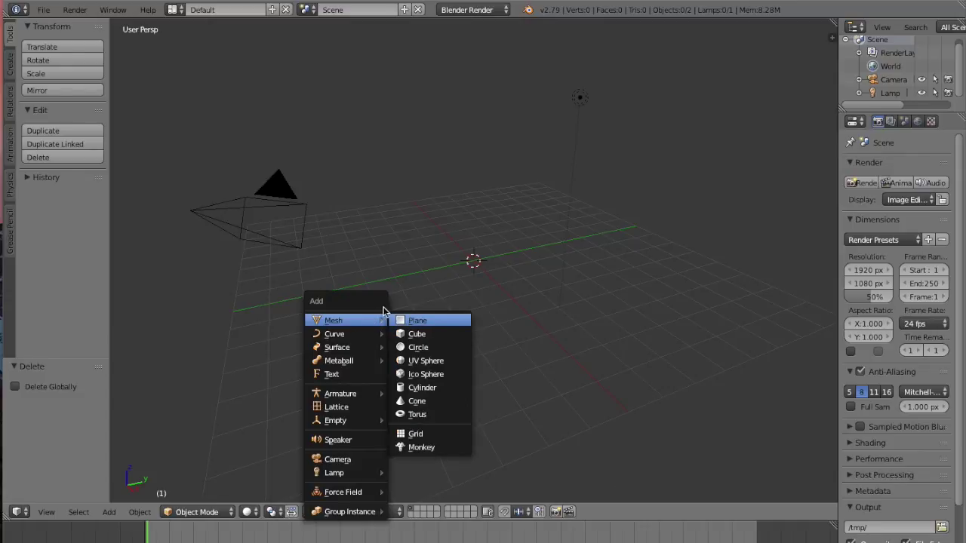
{"action": "left_click", "coordinate": [433, 450]}
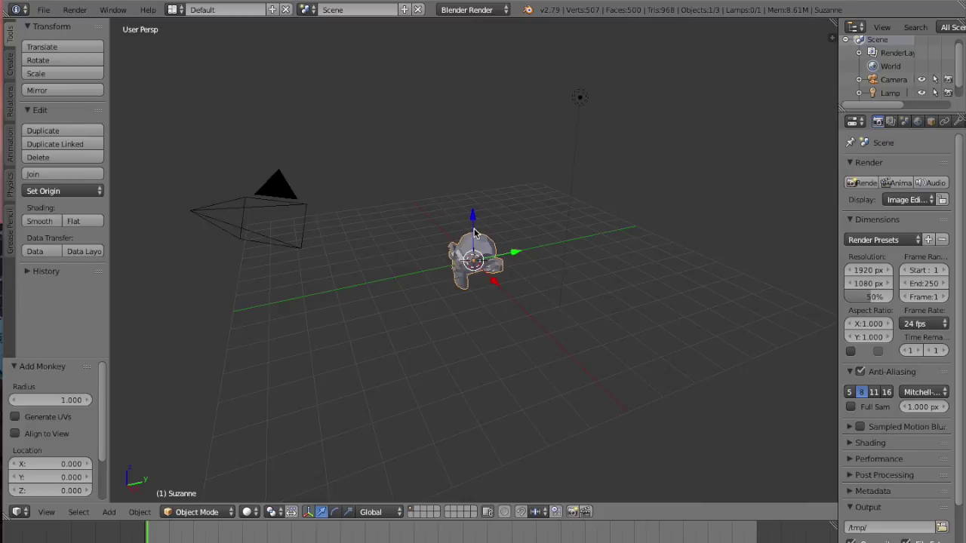
{"action": "mouse_move", "coordinate": [491, 281]}
{"action": "left_mouse_down"}
{"action": "mouse_move", "coordinate": [573, 359]}
{"action": "mouse_move", "coordinate": [498, 318]}
{"action": "mouse_move", "coordinate": [443, 237]}
{"action": "mouse_move", "coordinate": [517, 332]}
{"action": "mouse_move", "coordinate": [493, 294]}
{"action": "left_mouse_up"}
{"action": "left_click", "coordinate": [492, 281]}
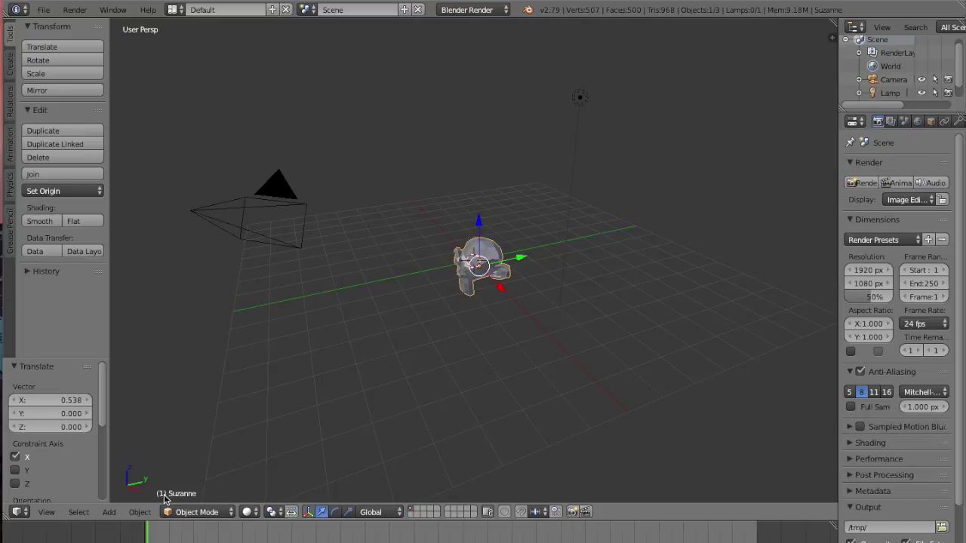
Step: Move Suzanne along X, Y and Z, raising it 1.684 on Z
{"action": "mouse_move", "coordinate": [500, 287]}
{"action": "left_mouse_down"}
{"action": "mouse_move", "coordinate": [537, 305]}
{"action": "mouse_move", "coordinate": [501, 252]}
{"action": "left_mouse_up"}
{"action": "left_click_drag", "start_coordinate": [456, 213], "coordinate": [512, 308]}
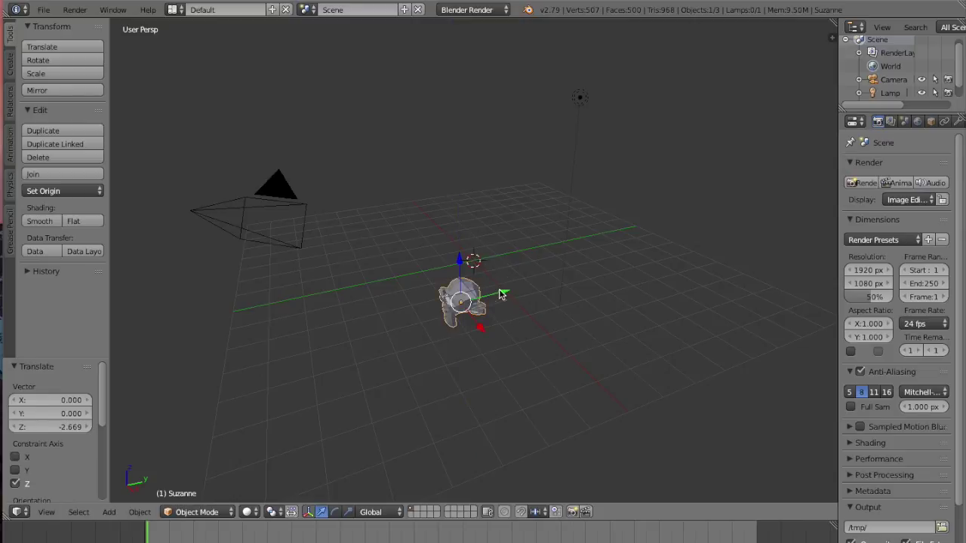
{"action": "left_click_drag", "start_coordinate": [502, 293], "coordinate": [499, 305]}
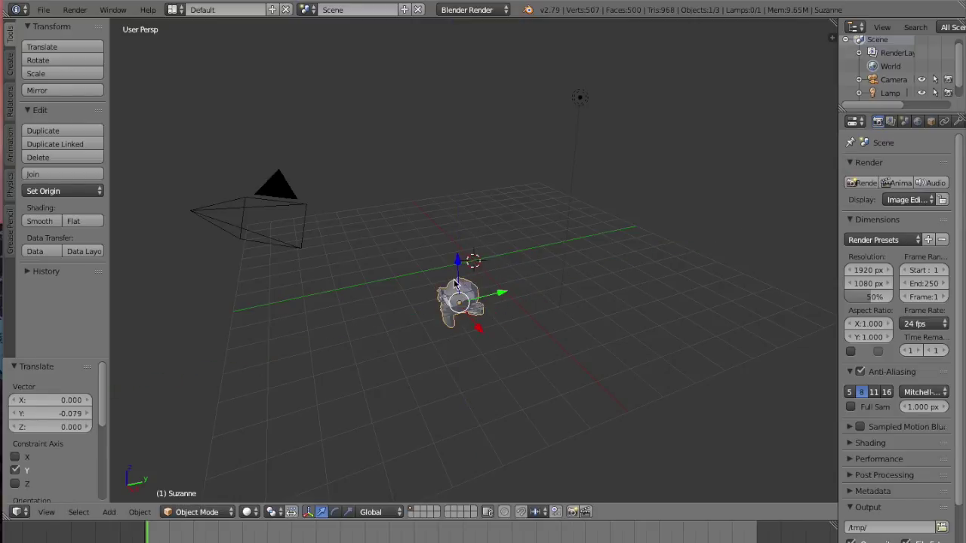
{"action": "left_click_drag", "start_coordinate": [459, 277], "coordinate": [455, 240]}
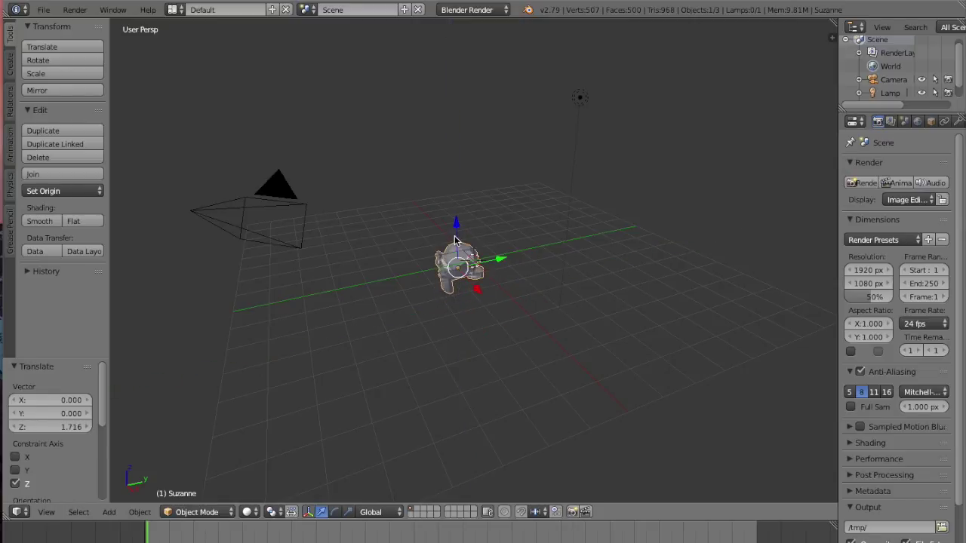
{"action": "left_click_drag", "start_coordinate": [458, 240], "coordinate": [452, 205]}
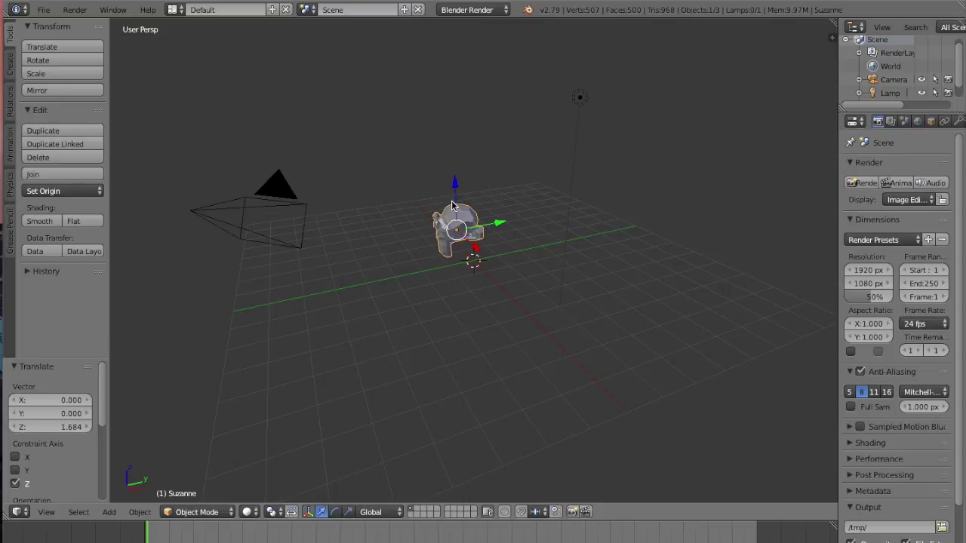
Step: Rotate Suzanne about 183° and begin scaling it up
{"action": "key", "text": "r"}
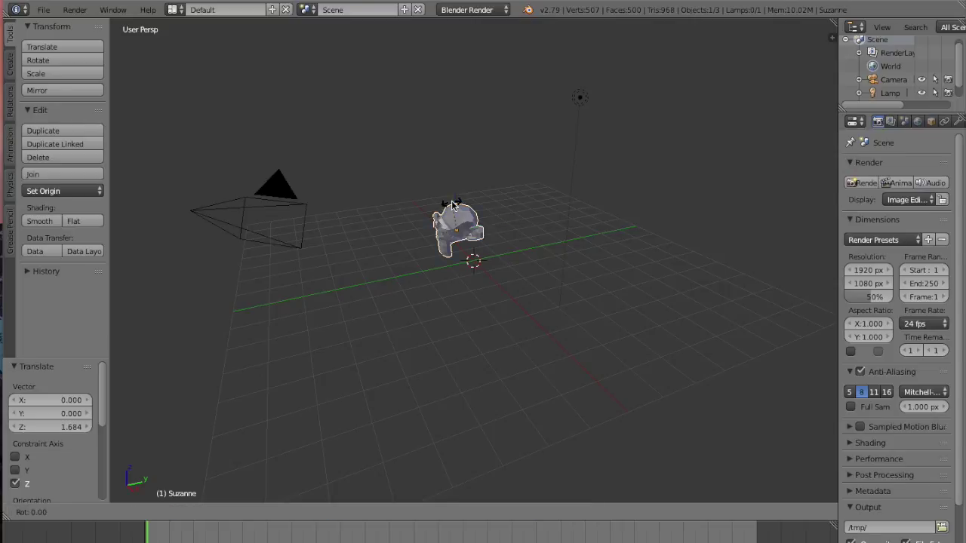
{"action": "left_click", "coordinate": [475, 305]}
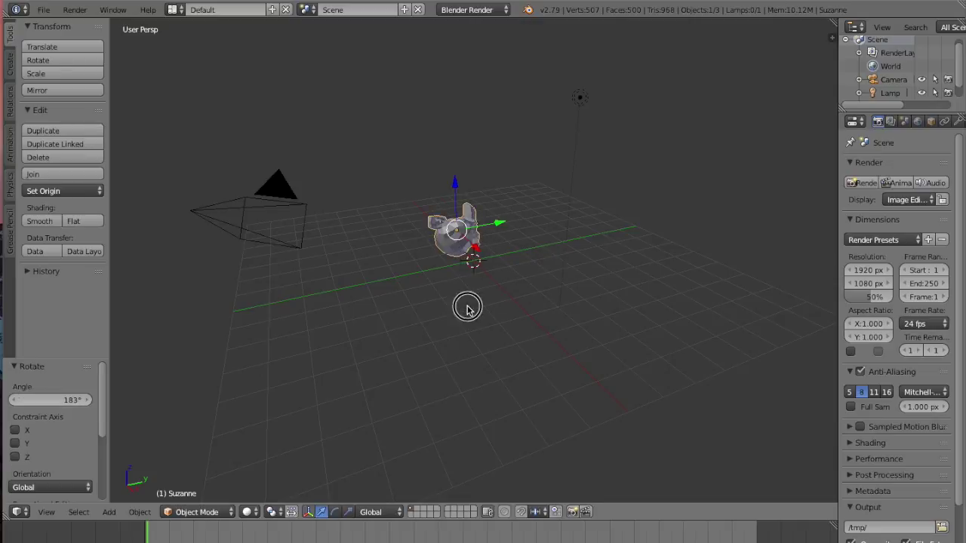
{"action": "key", "text": "g"}
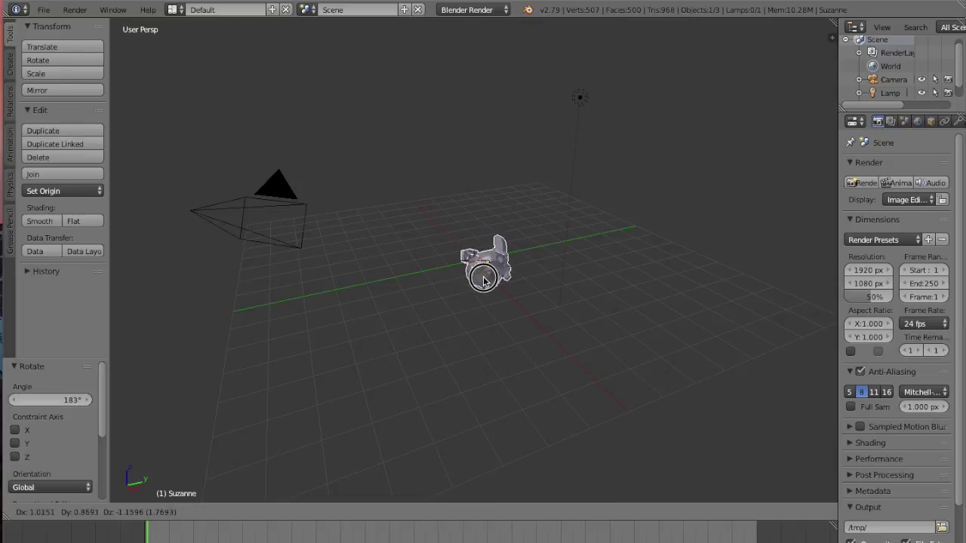
{"action": "key", "text": "s"}
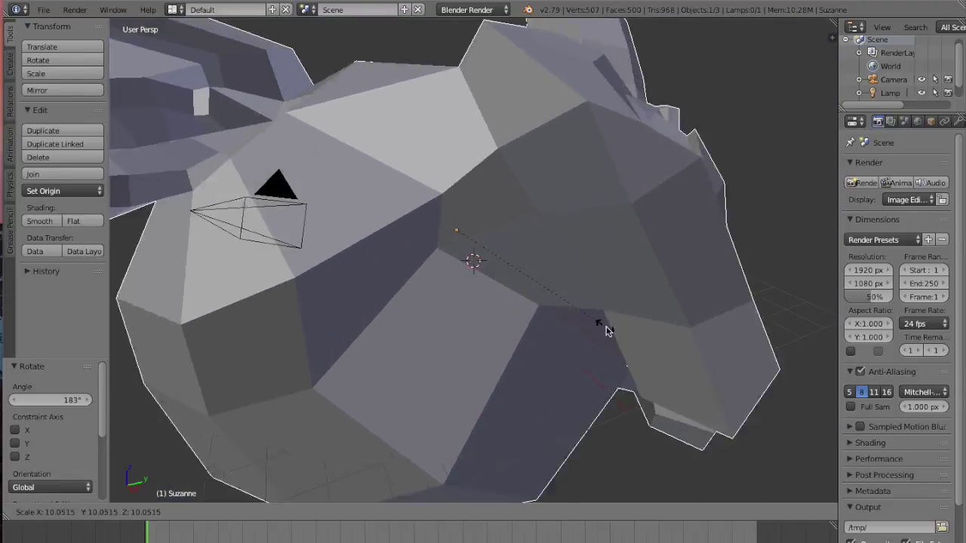
Step: Confirm Suzanne's scale of about 7.18 and apply Quick Explode via the 'quic' search
{"action": "left_click", "coordinate": [571, 295]}
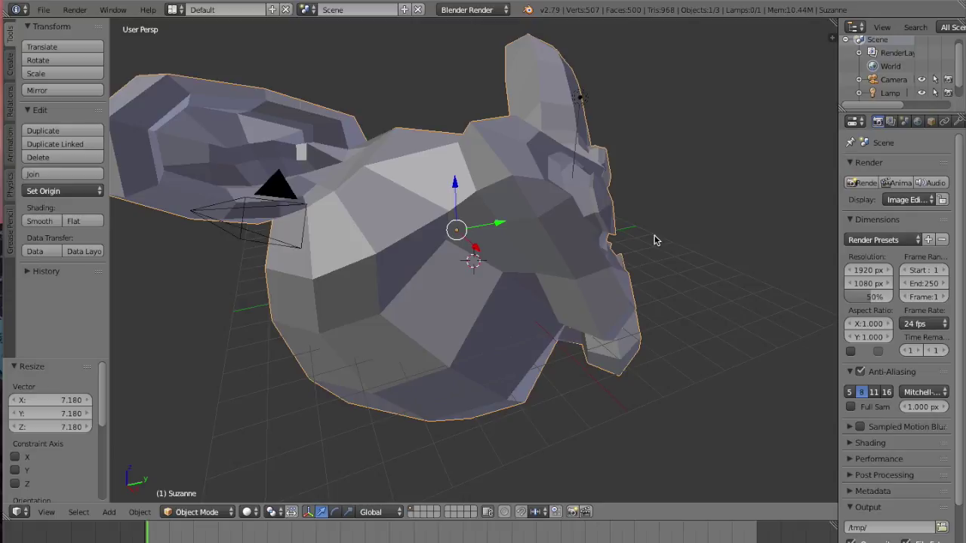
{"action": "key", "text": "space"}
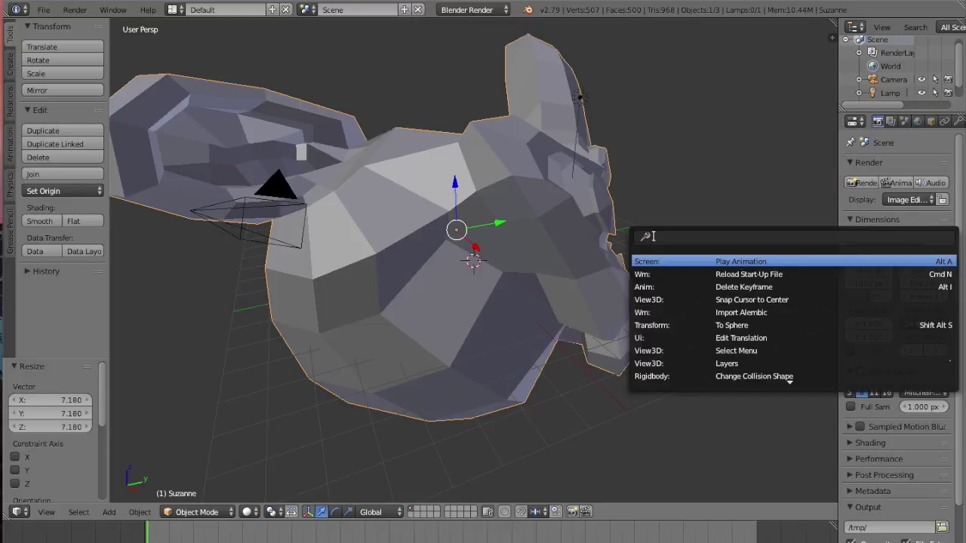
{"action": "type", "text": "qu"}
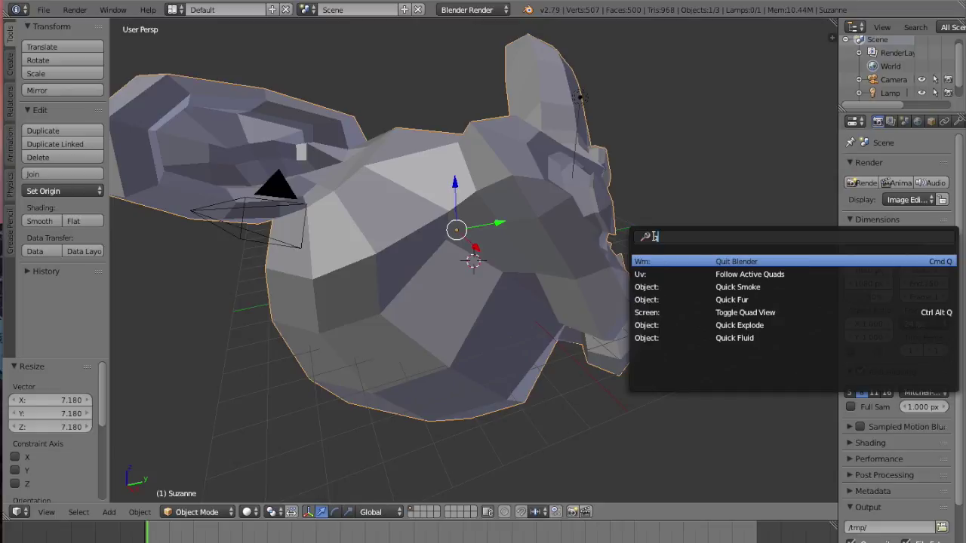
{"action": "type", "text": "iv"}
{"action": "key", "text": "BackSpace"}
{"action": "type", "text": "c"}
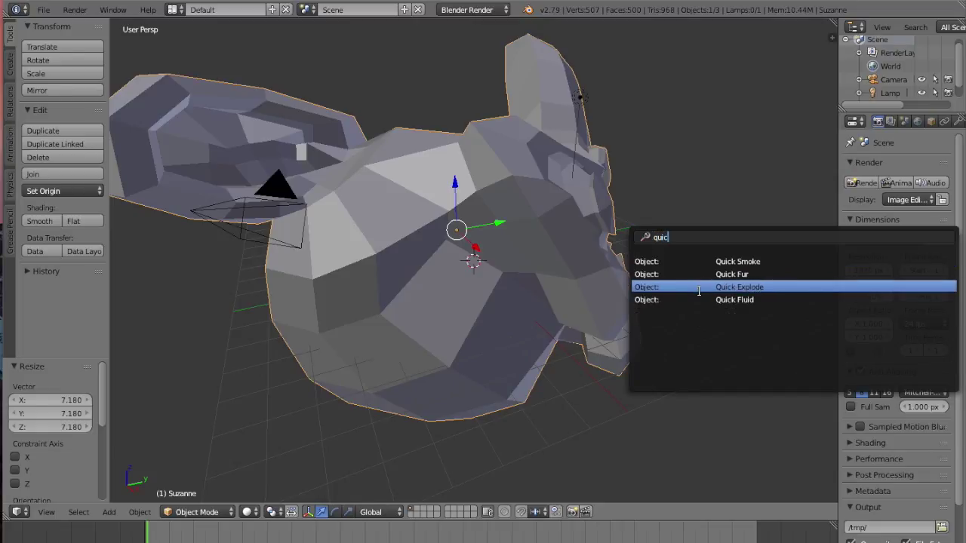
{"action": "left_click", "coordinate": [696, 290]}
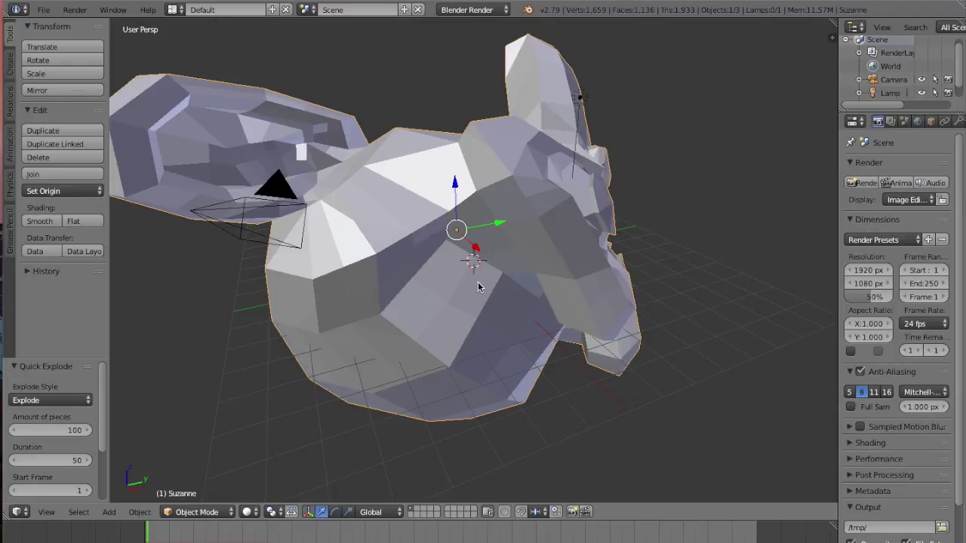
Step: Play the animation to watch Suzanne shatter into fragments, then stop playback
{"action": "key", "text": "alt+a"}
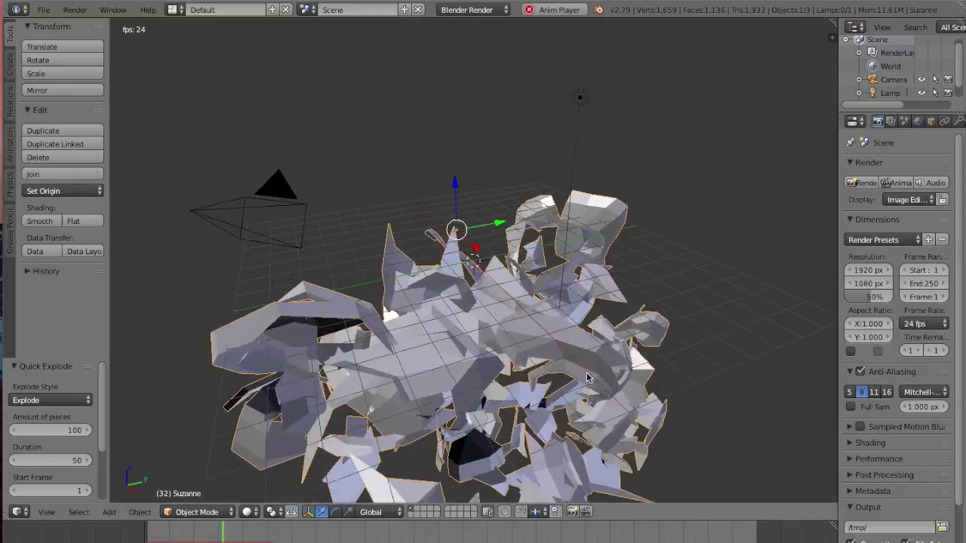
{"action": "key", "text": "space"}
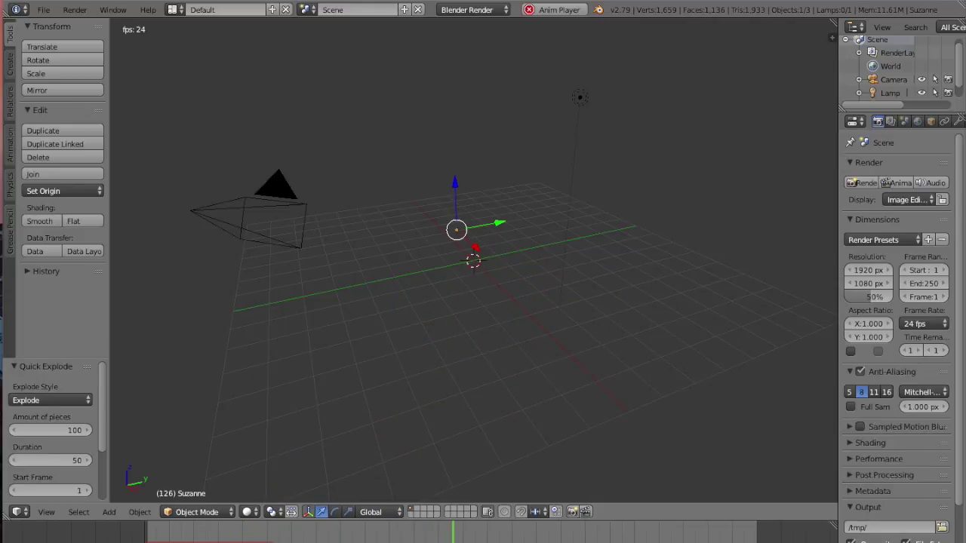
Step: Reload the start-up file to begin a fresh scene
{"action": "left_click", "coordinate": [43, 9]}
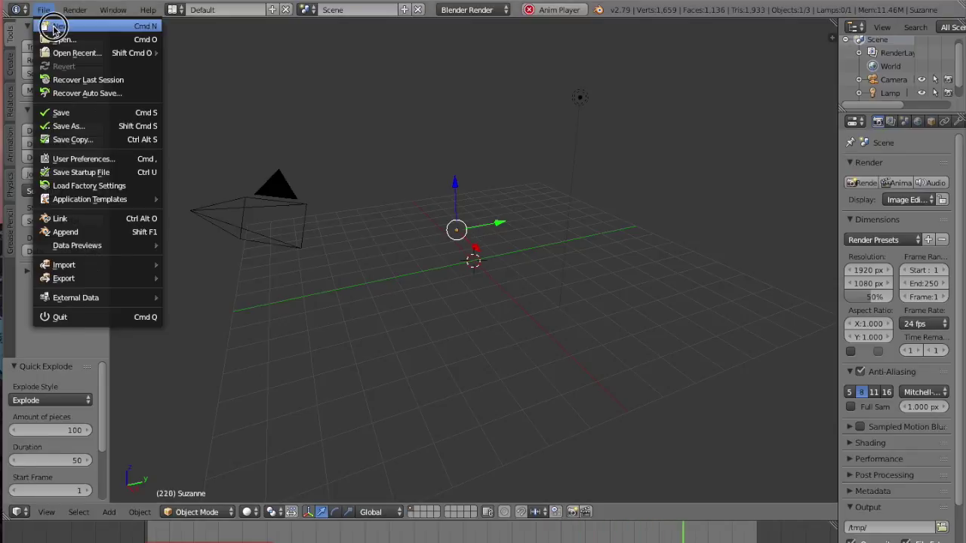
{"action": "left_click", "coordinate": [56, 28]}
{"action": "left_click", "coordinate": [55, 36]}
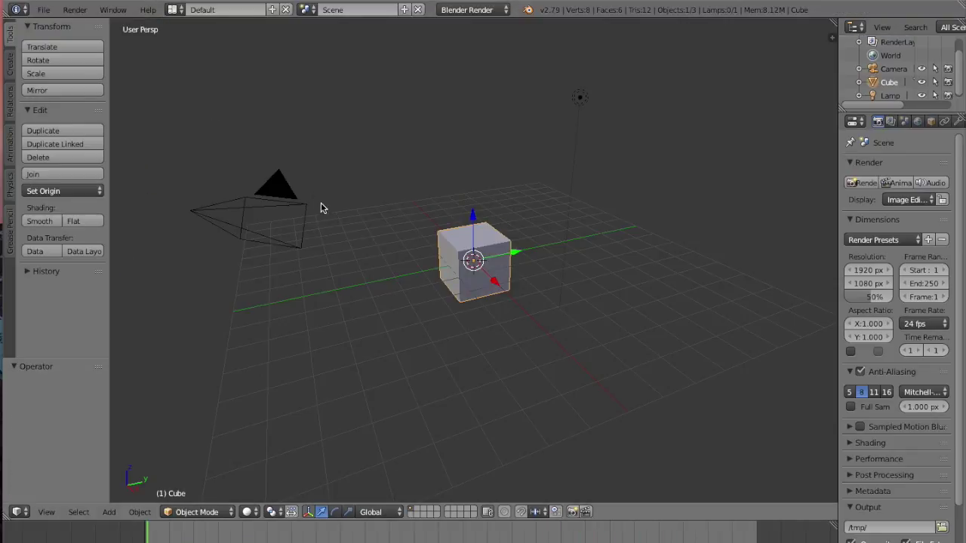
Step: Delete the new scene's default cube, leaving the camera and lamp
{"action": "key", "text": "x"}
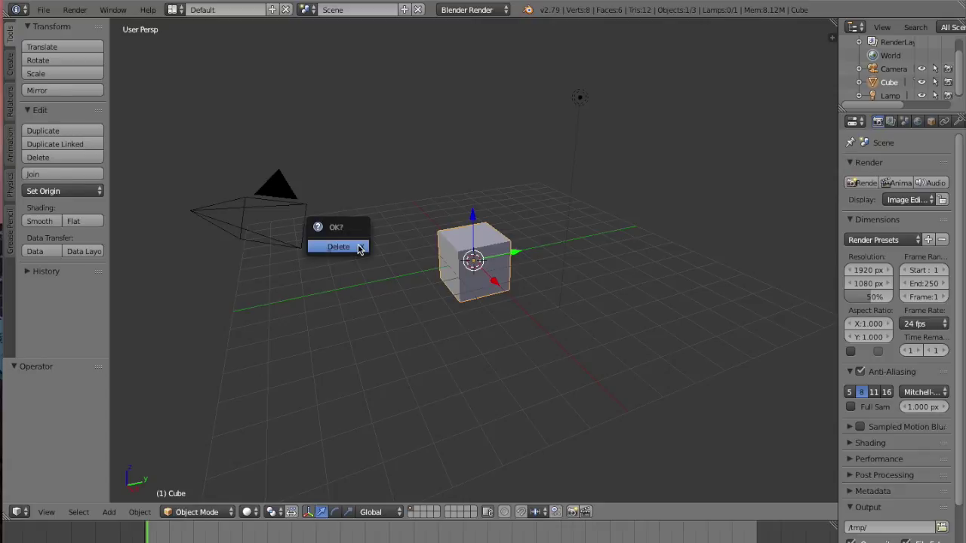
{"action": "left_click", "coordinate": [358, 250]}
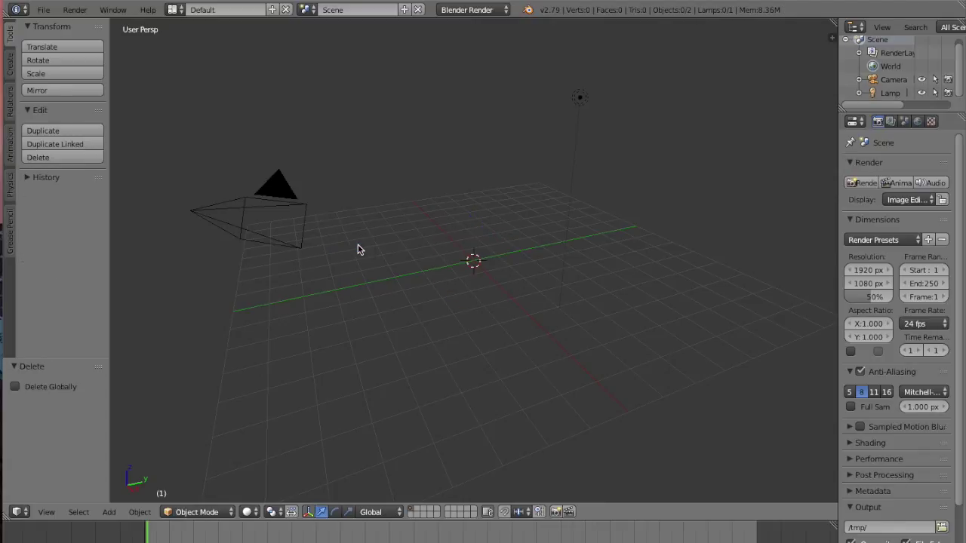
{"action": "key", "text": "shift+a"}
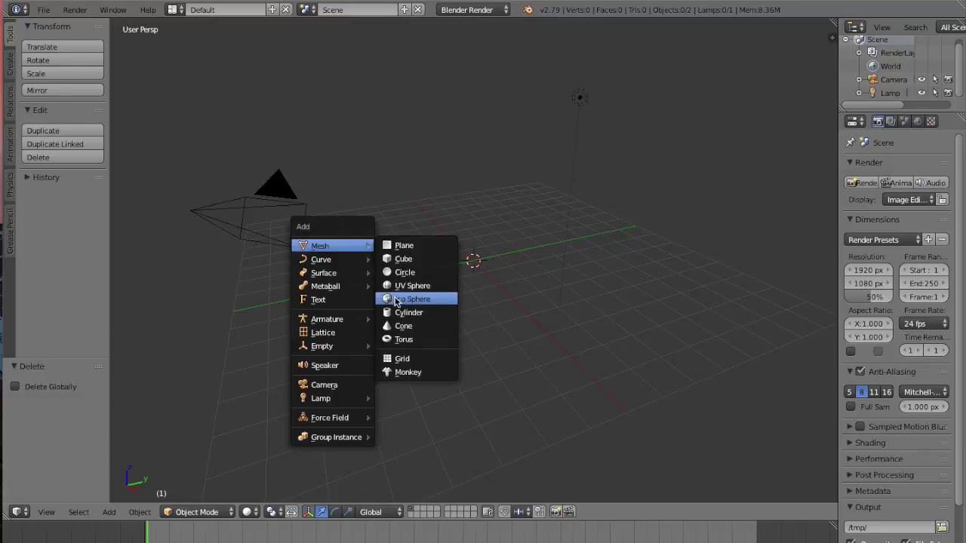
Step: Add an ico sphere and raise it 1.712 along the Z axis
{"action": "left_click", "coordinate": [397, 303]}
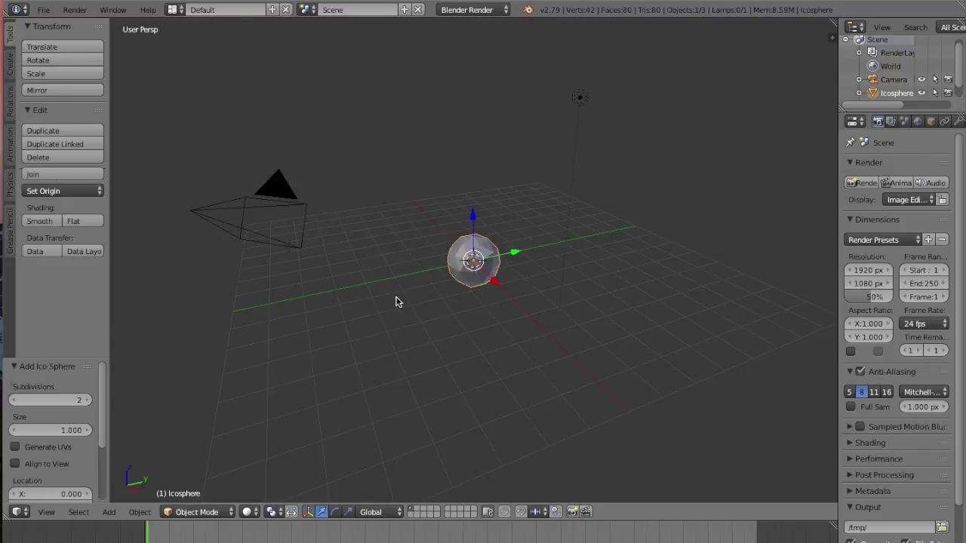
{"action": "left_click", "coordinate": [472, 221]}
{"action": "left_click_drag", "start_coordinate": [472, 219], "coordinate": [472, 175]}
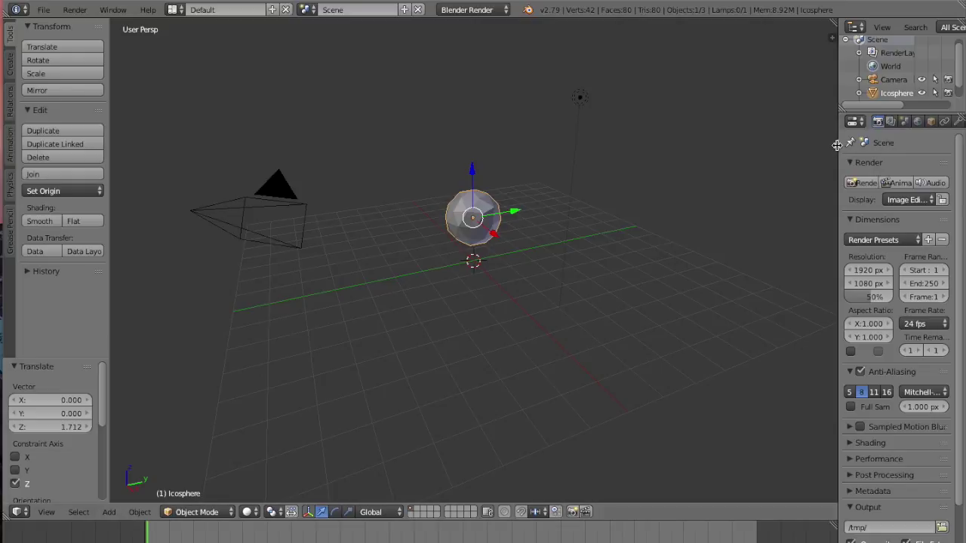
Step: Widen the Properties editor and show the Icosphere's Modifiers (wrench) tab
{"action": "left_click_drag", "start_coordinate": [837, 150], "coordinate": [712, 144]}
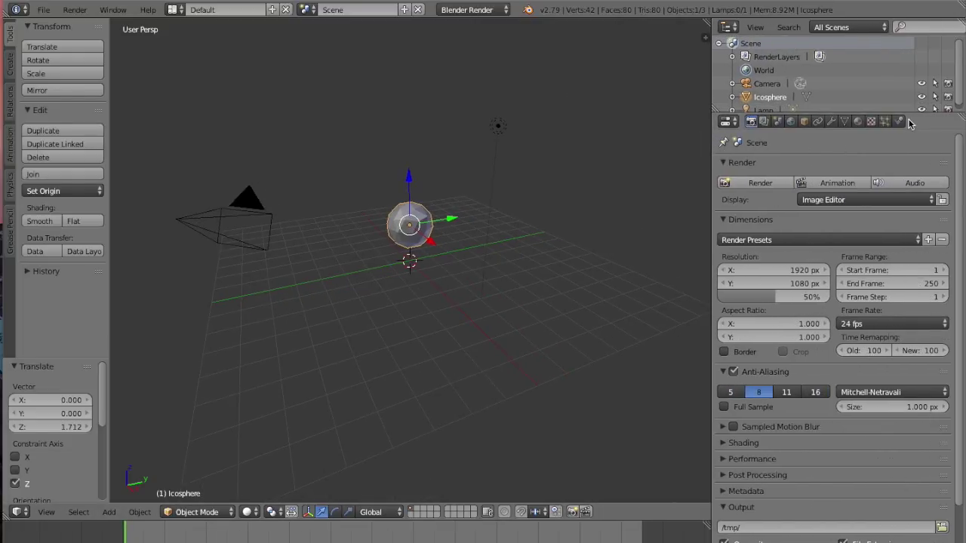
{"action": "left_click", "coordinate": [831, 123]}
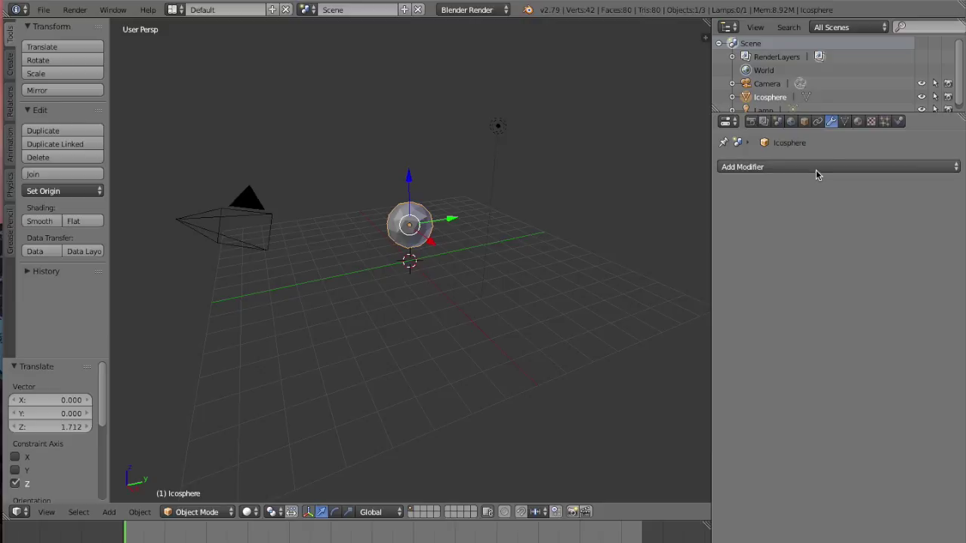
Step: Add a Wave modifier to the ico sphere and play the animation to watch it
{"action": "left_click", "coordinate": [815, 168]}
{"action": "left_click", "coordinate": [778, 422]}
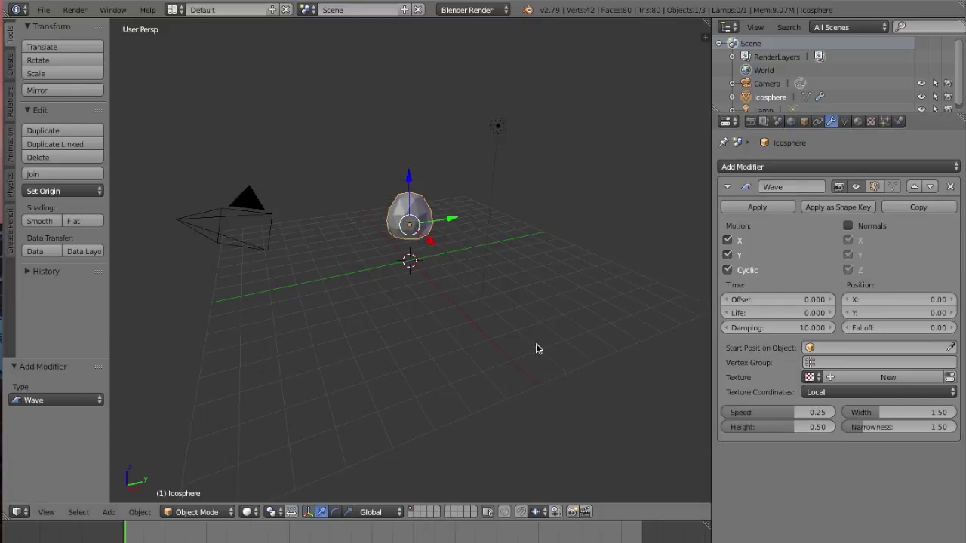
{"action": "key", "text": "alt+a"}
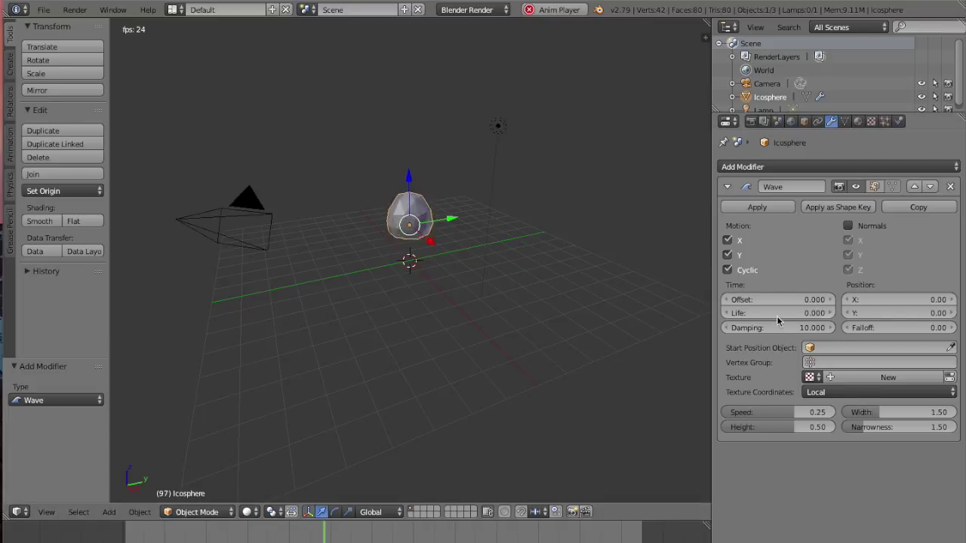
Step: Toggle the wave's X, Y and Cyclic options, then remove the modifier and stop playback
{"action": "left_click", "coordinate": [727, 256]}
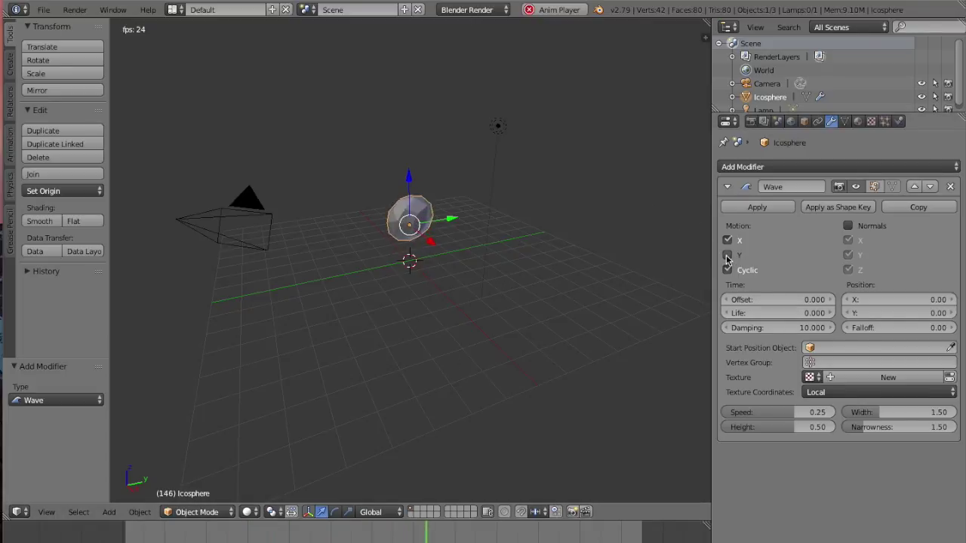
{"action": "left_click", "coordinate": [726, 239]}
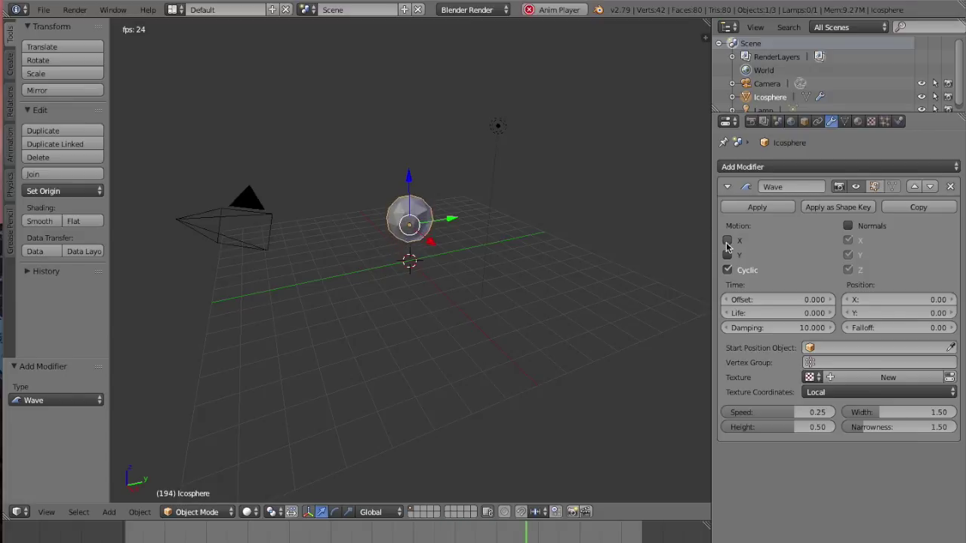
{"action": "left_click", "coordinate": [727, 255]}
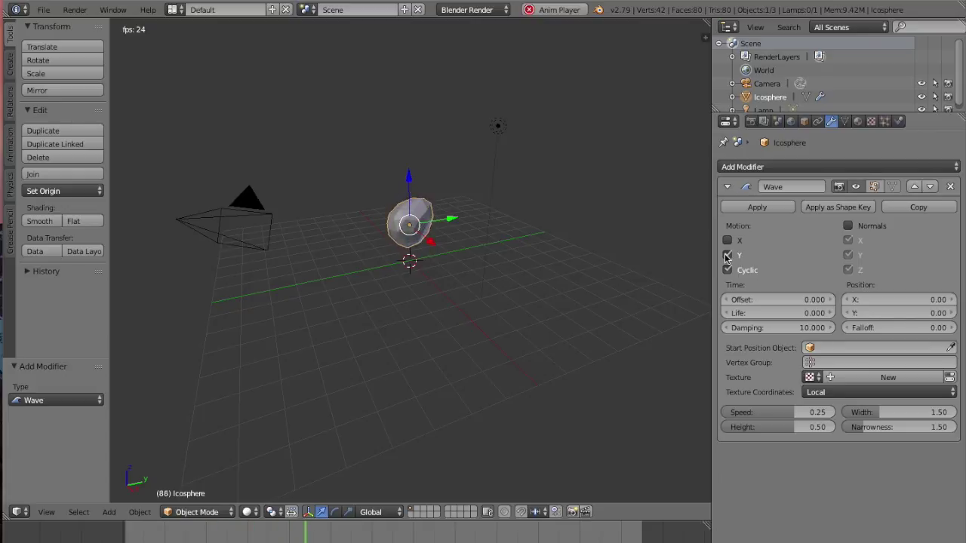
{"action": "left_click", "coordinate": [727, 269]}
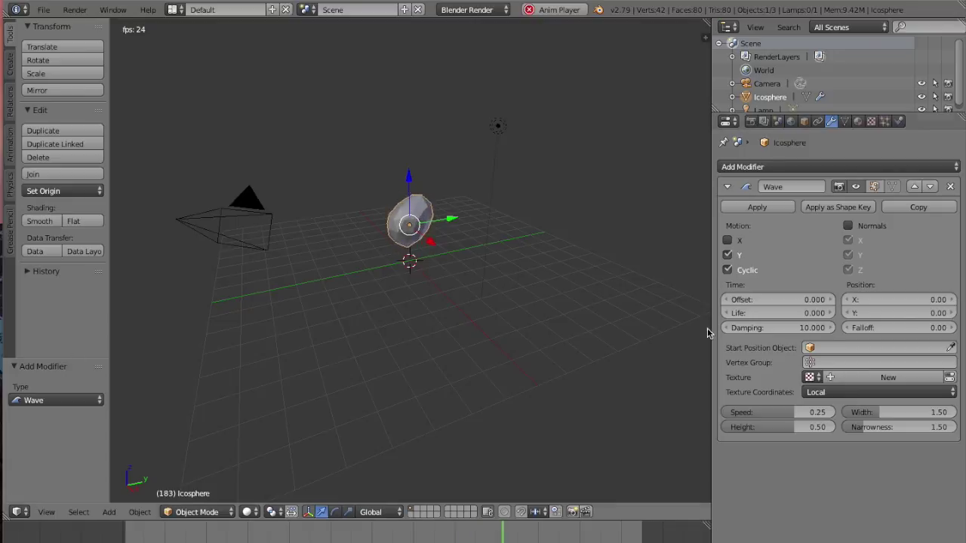
{"action": "left_click", "coordinate": [950, 186]}
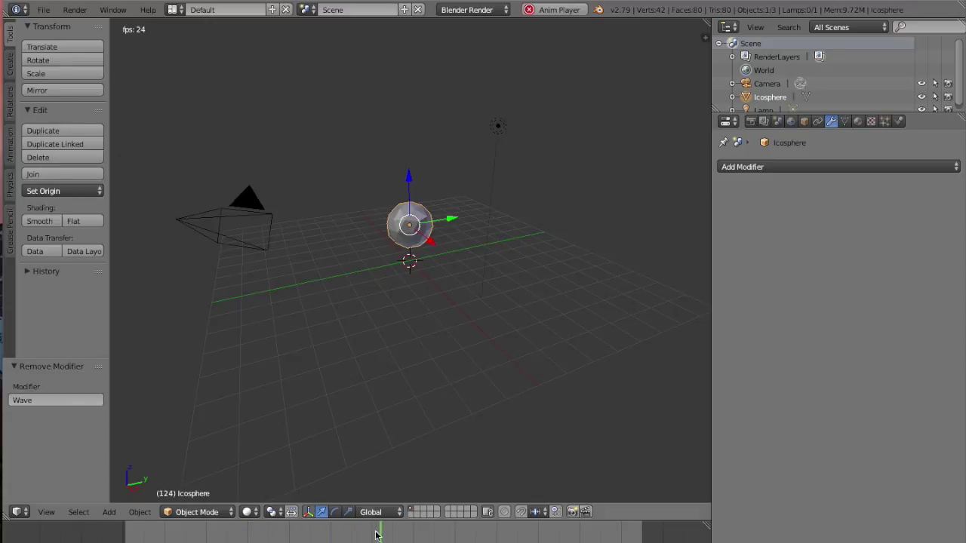
{"action": "key", "text": "alt+a"}
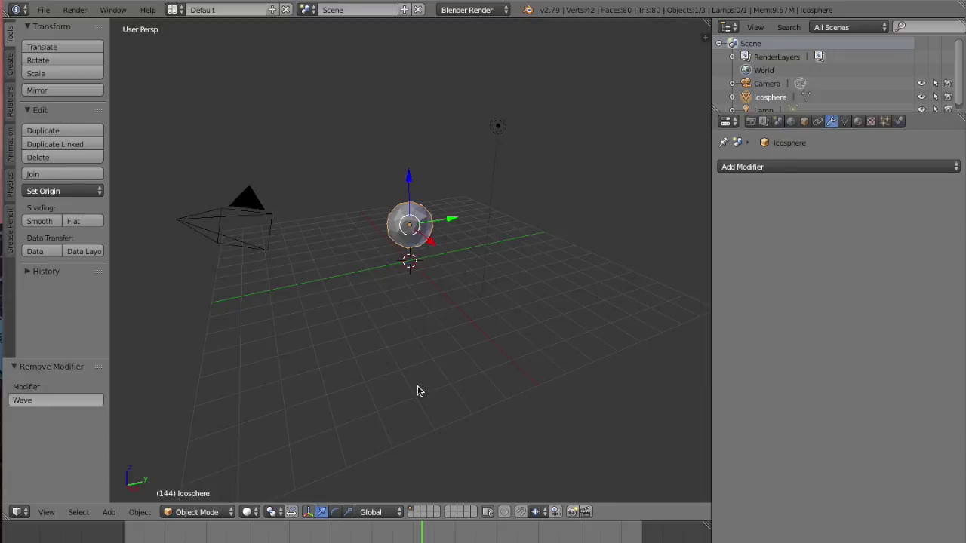
Step: Show the ico sphere's Physics settings in the Properties editor
{"action": "left_click", "coordinate": [897, 121]}
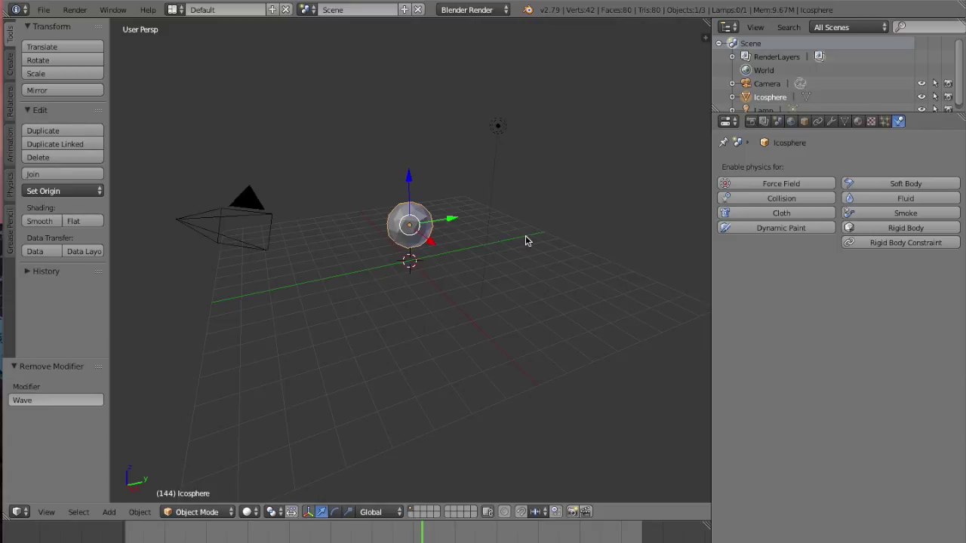
Step: Run Quick Smoke on the ico sphere via the 'quic' search and play the animation
{"action": "key", "text": "space"}
{"action": "key", "text": "BackSpace"}
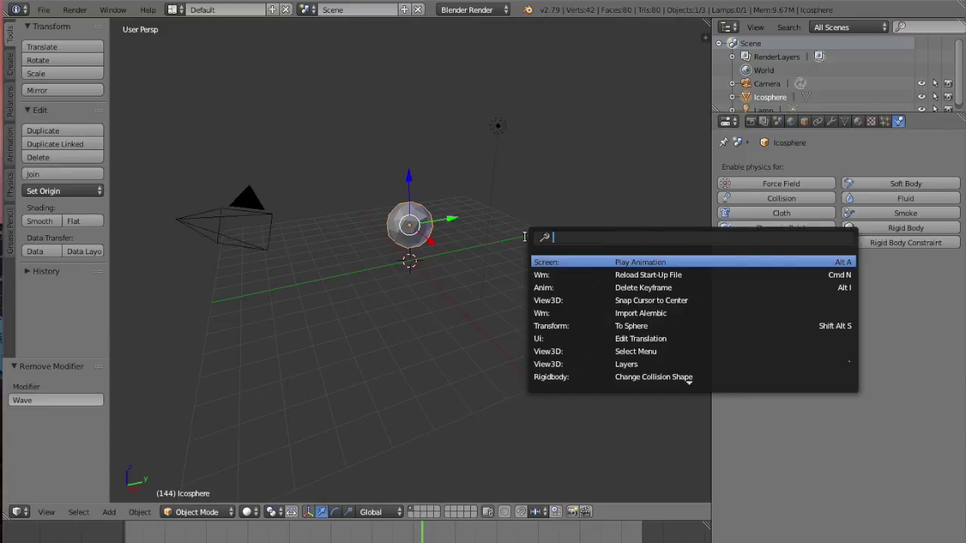
{"action": "type", "text": "qui"}
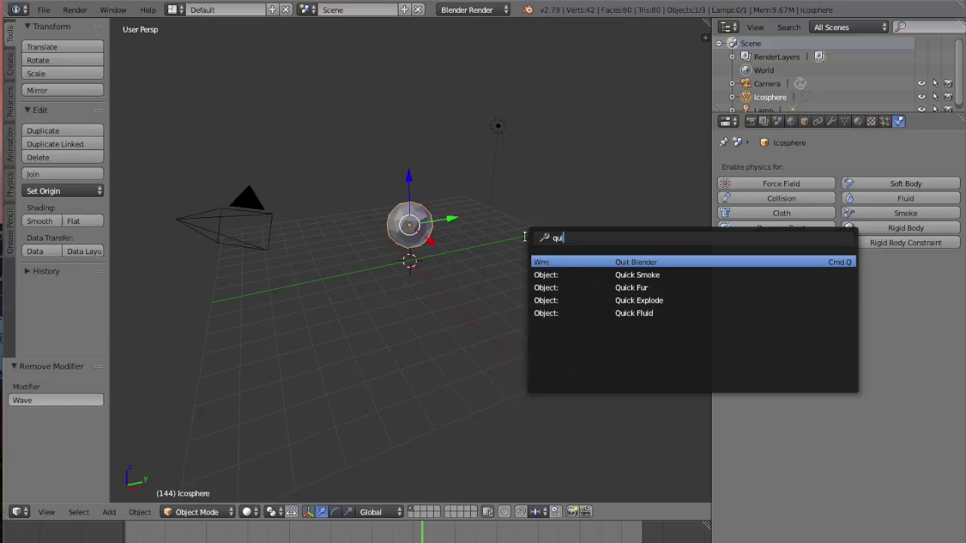
{"action": "type", "text": "c"}
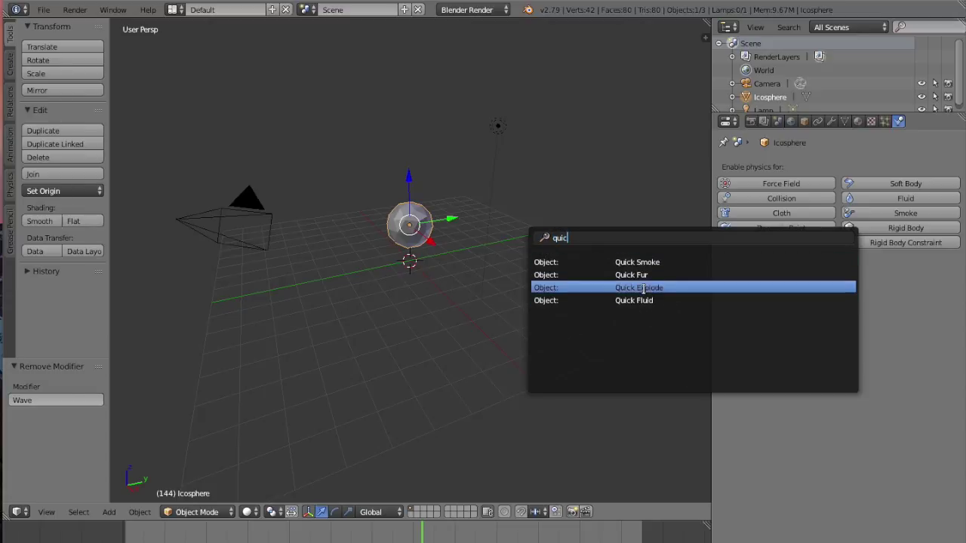
{"action": "left_click", "coordinate": [639, 262]}
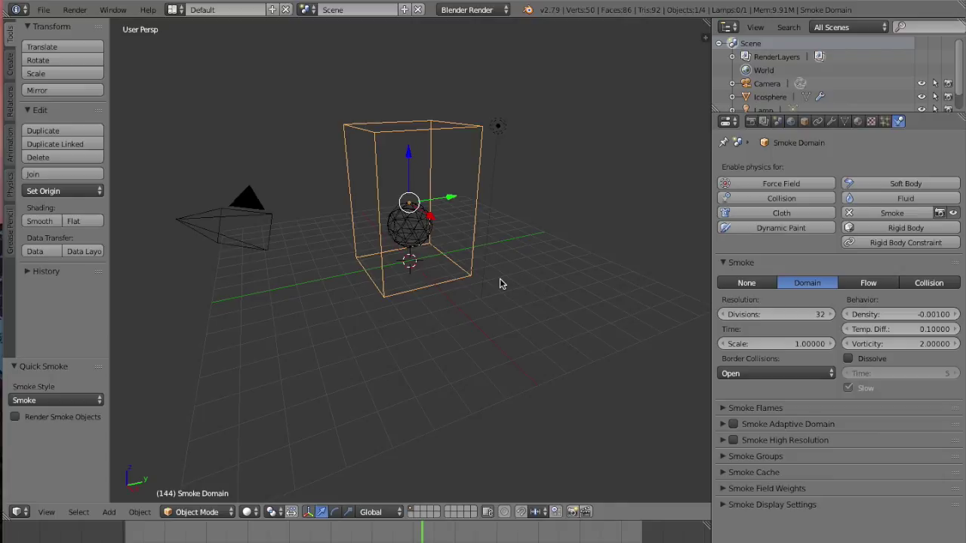
{"action": "key", "text": "alt+a"}
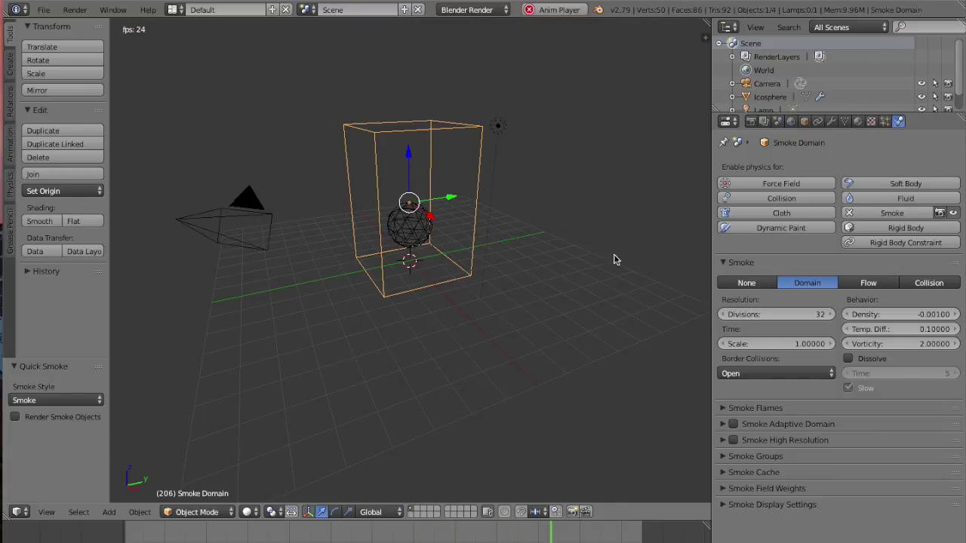
Step: Make the smoke a Flow source with Flow Type Fire + Smoke
{"action": "left_click", "coordinate": [875, 284]}
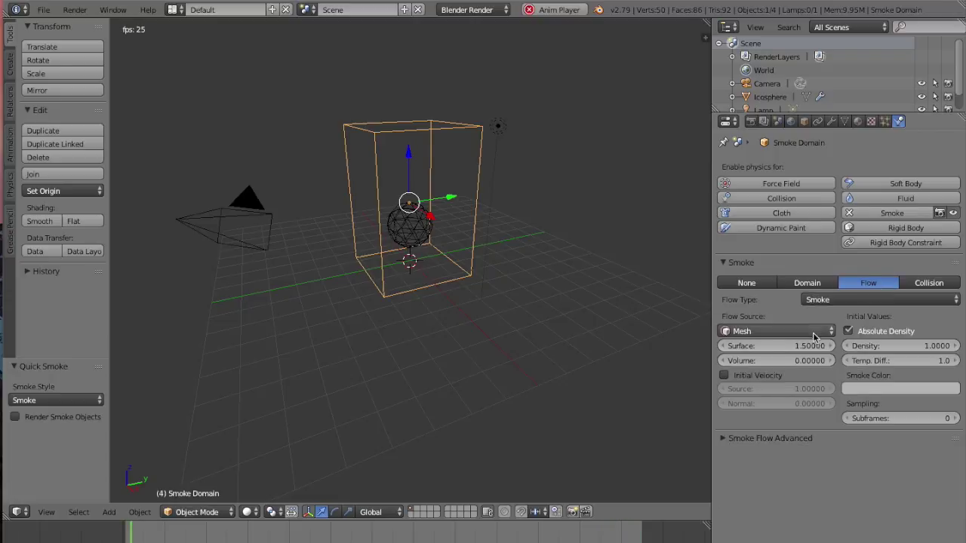
{"action": "left_click", "coordinate": [867, 301]}
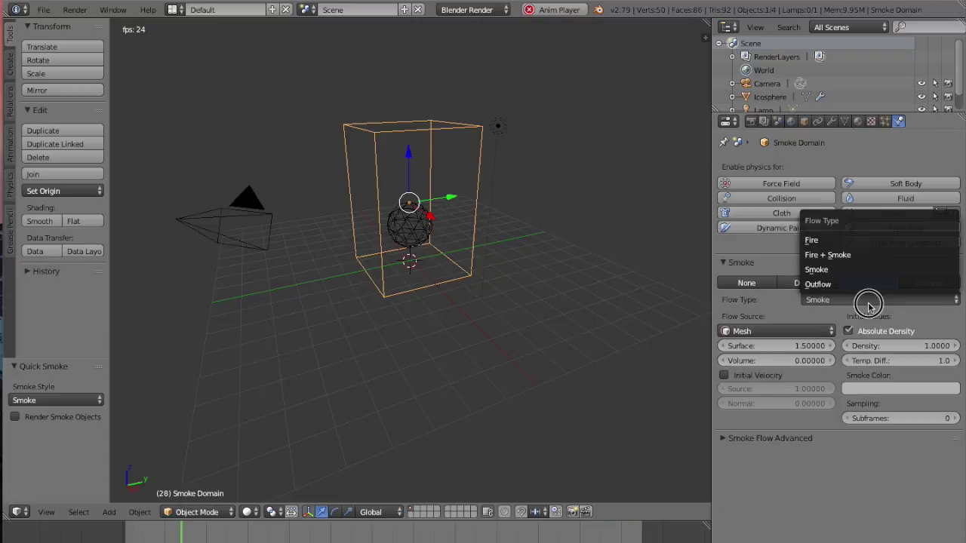
{"action": "left_click", "coordinate": [830, 255]}
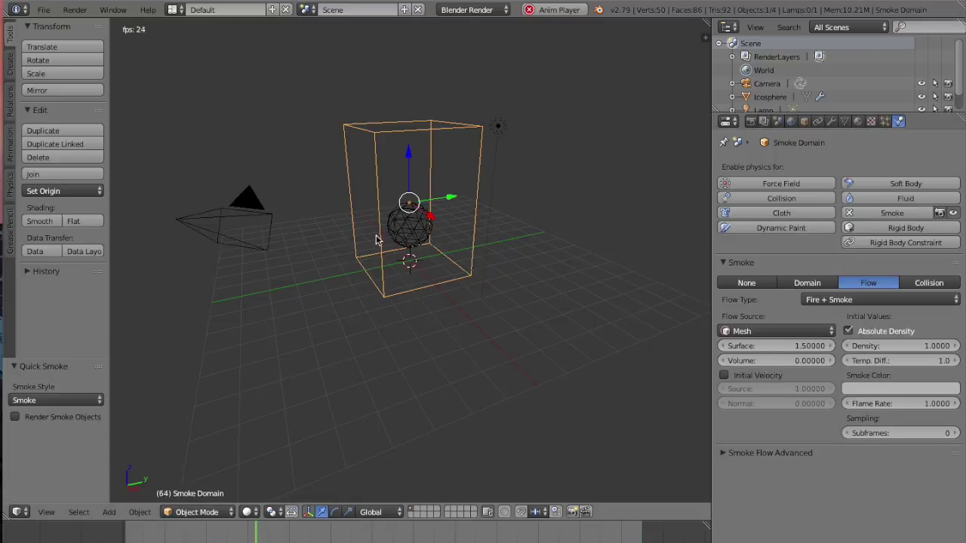
Step: Show the Render settings while restarting the animation playback
{"action": "left_click", "coordinate": [750, 121]}
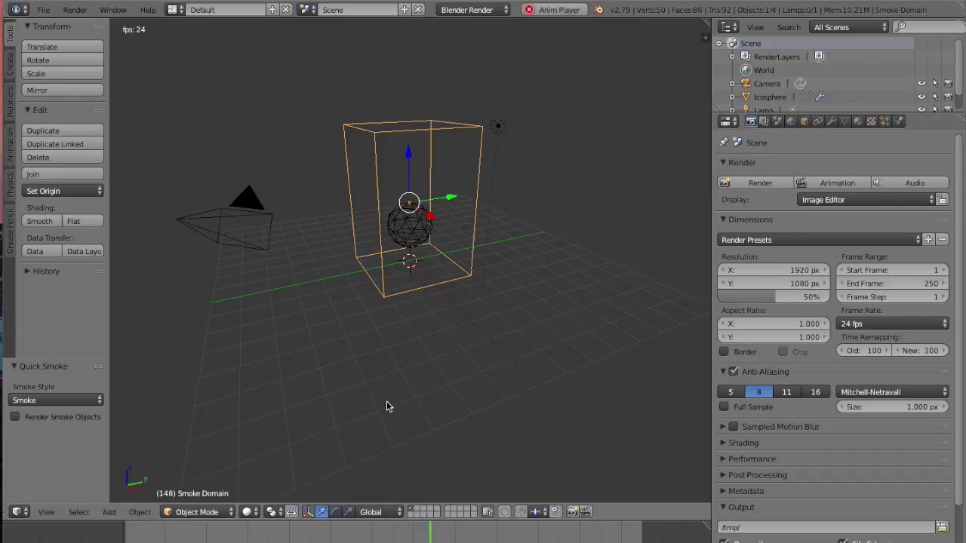
{"action": "key", "text": "alt+a"}
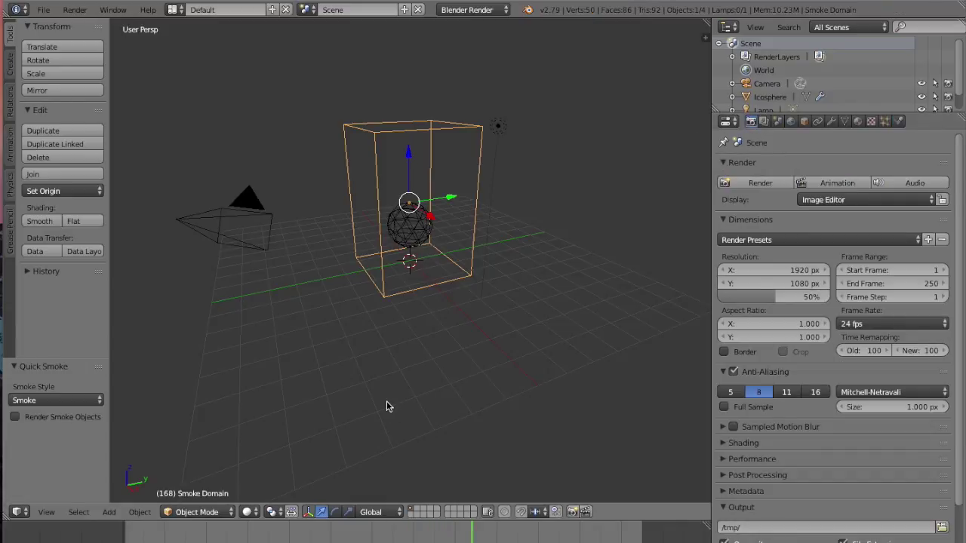
{"action": "key", "text": "alt+a"}
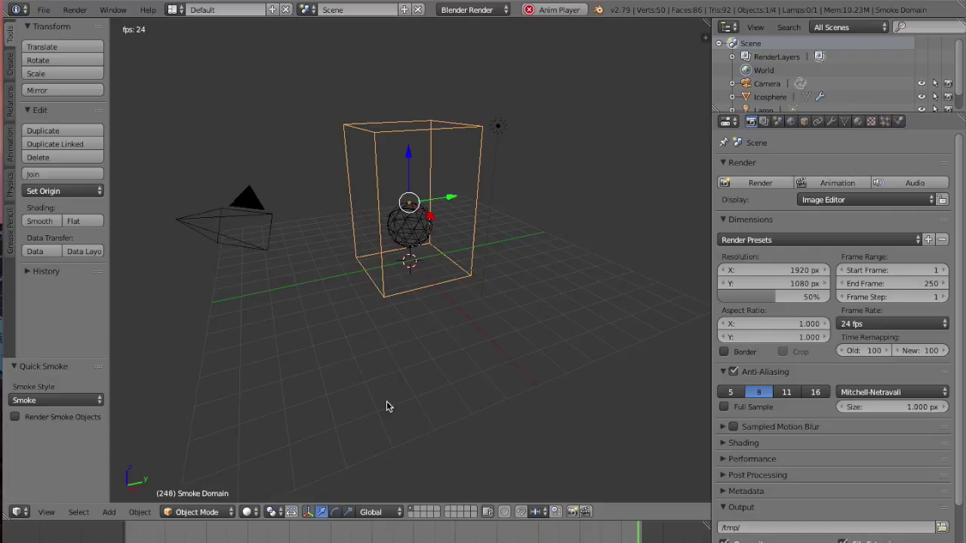
{"action": "left_click", "coordinate": [418, 210]}
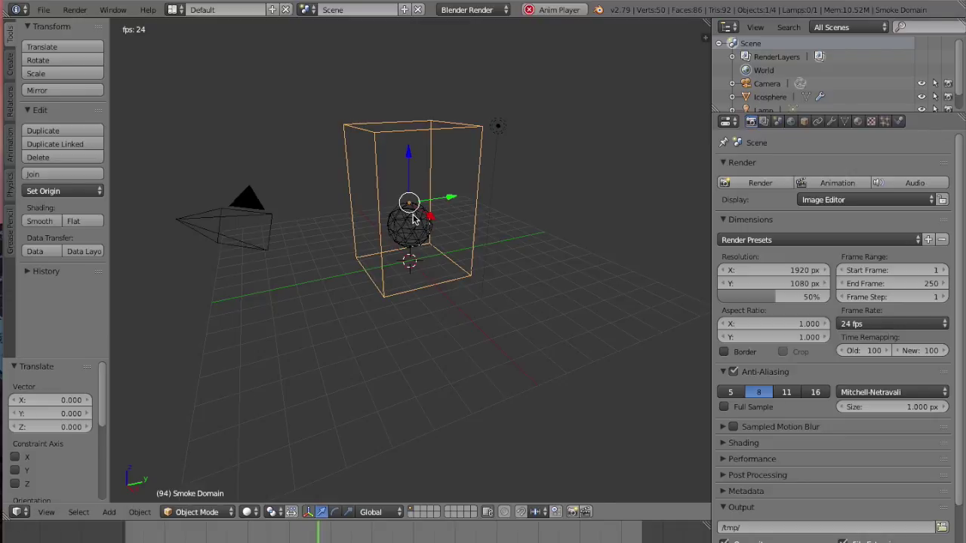
Step: Delete the smoke domain box and then the ico sphere
{"action": "key", "text": "x"}
{"action": "left_click", "coordinate": [413, 217]}
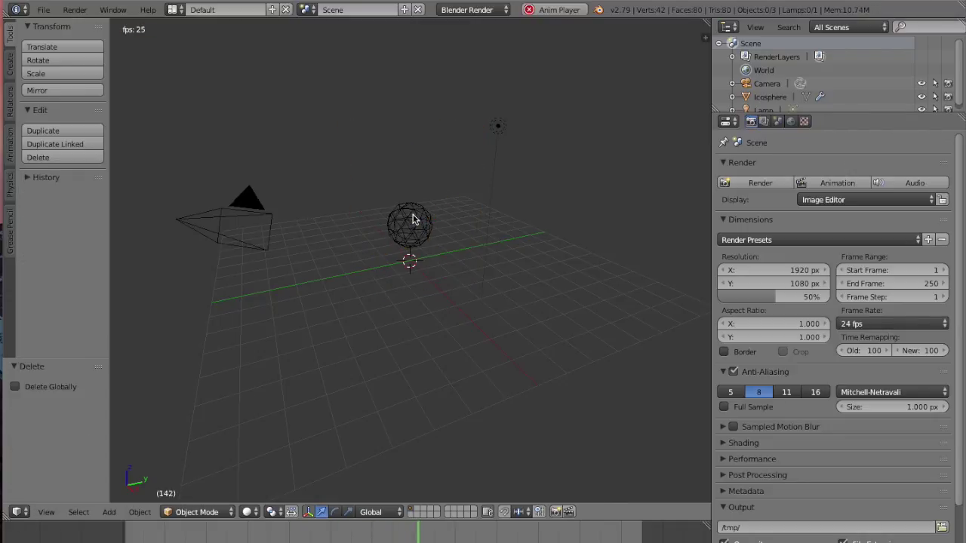
{"action": "right_click", "coordinate": [414, 223]}
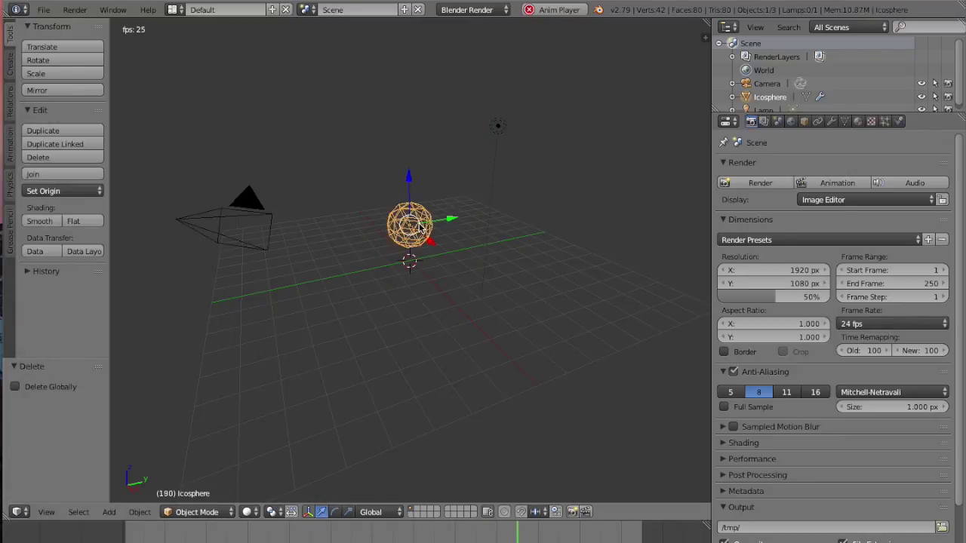
{"action": "key", "text": "x"}
{"action": "left_click", "coordinate": [420, 227]}
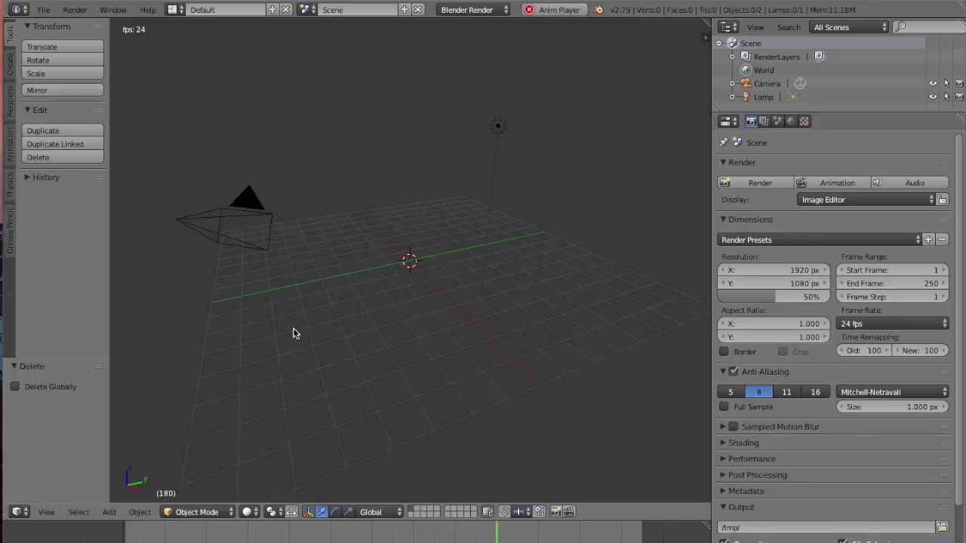
{"action": "key", "text": "shift+a"}
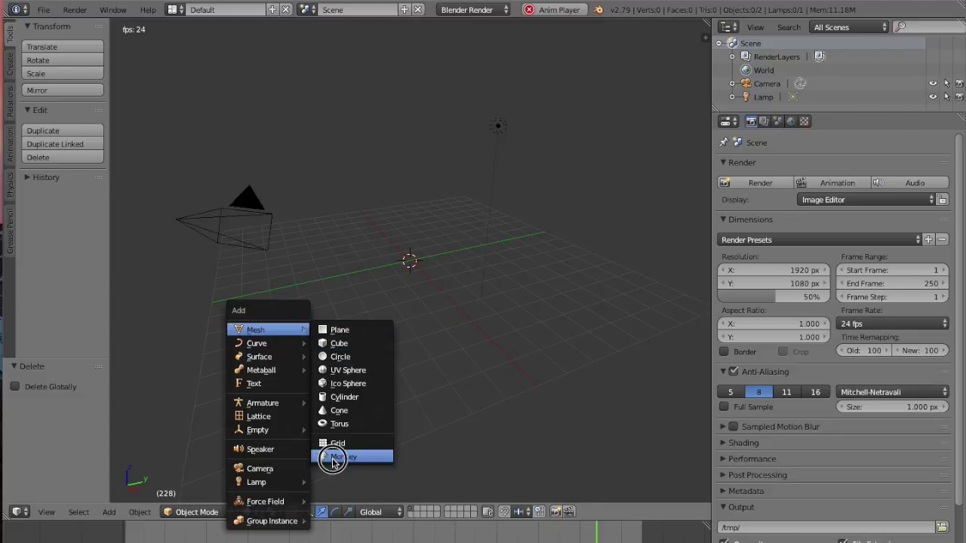
Step: Add a Suzanne monkey mesh at the origin and stop the animation playback
{"action": "left_click", "coordinate": [332, 457]}
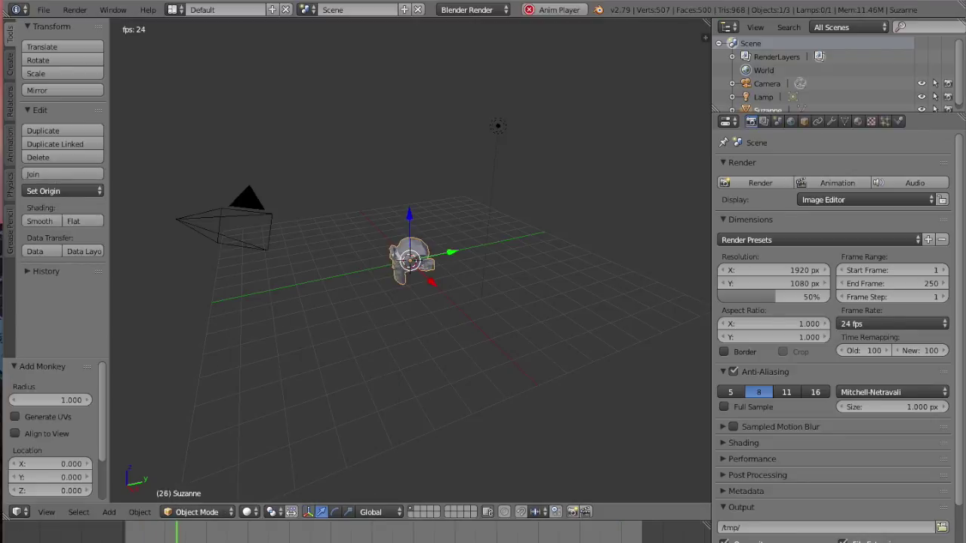
{"action": "key", "text": "alt+a"}
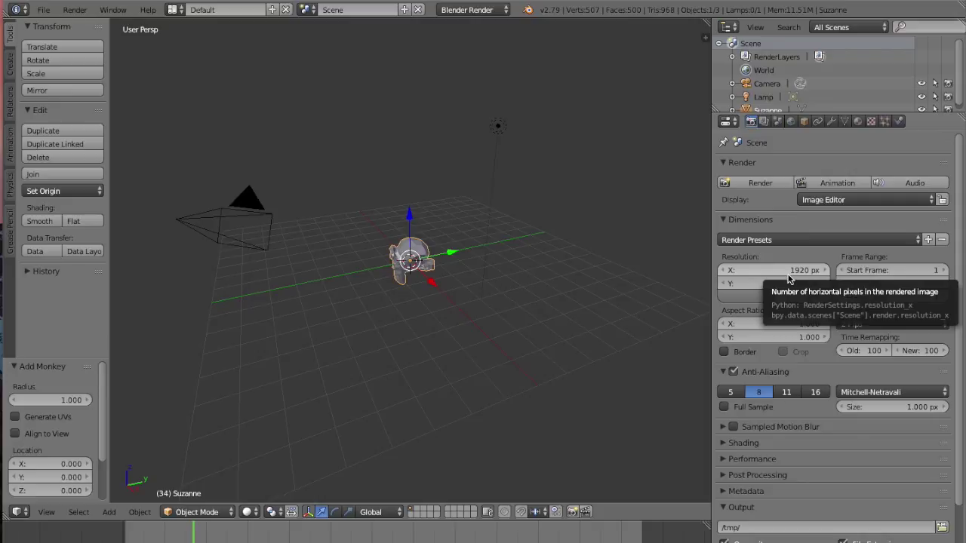
Step: Edit the Resolution X render field, entering 1
{"action": "left_click", "coordinate": [787, 274]}
{"action": "type", "text": "1"}
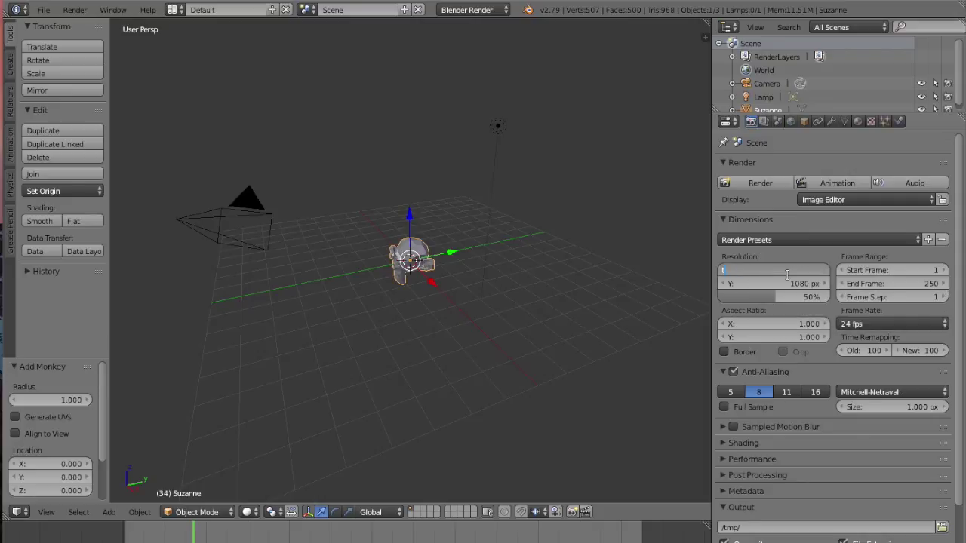
{"action": "key", "text": "Return"}
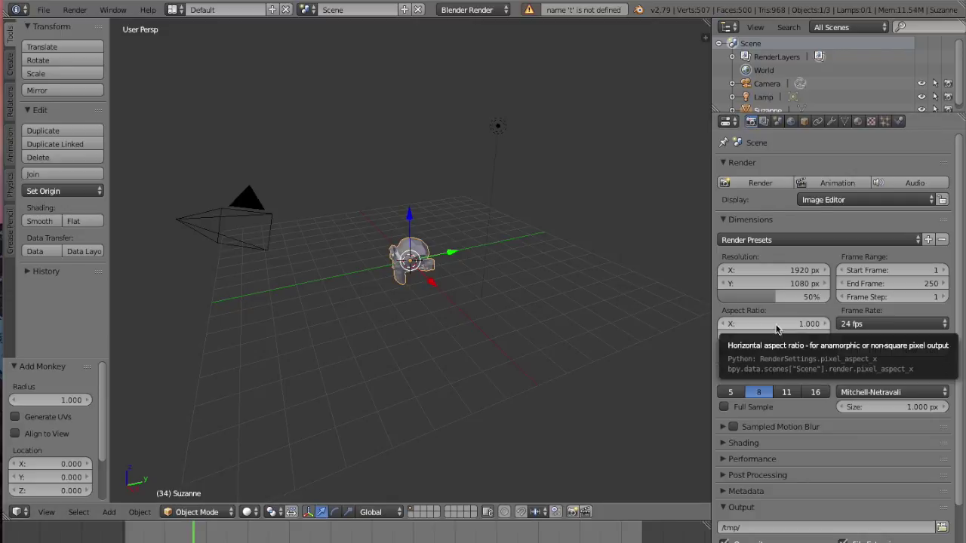
Step: Set the frame rate to Custom (24 FPS, base 1.000) and show Suzanne's object properties
{"action": "left_click", "coordinate": [867, 326]}
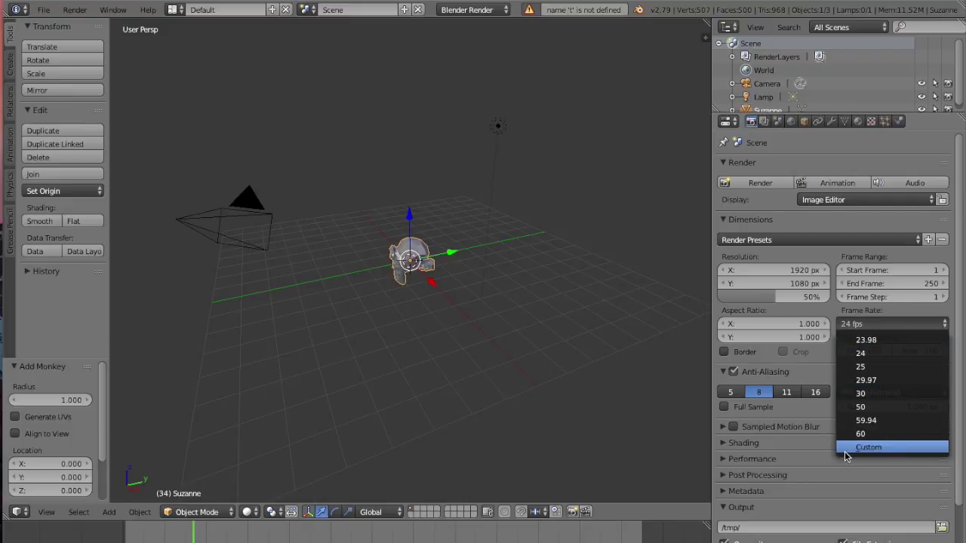
{"action": "left_click", "coordinate": [867, 447]}
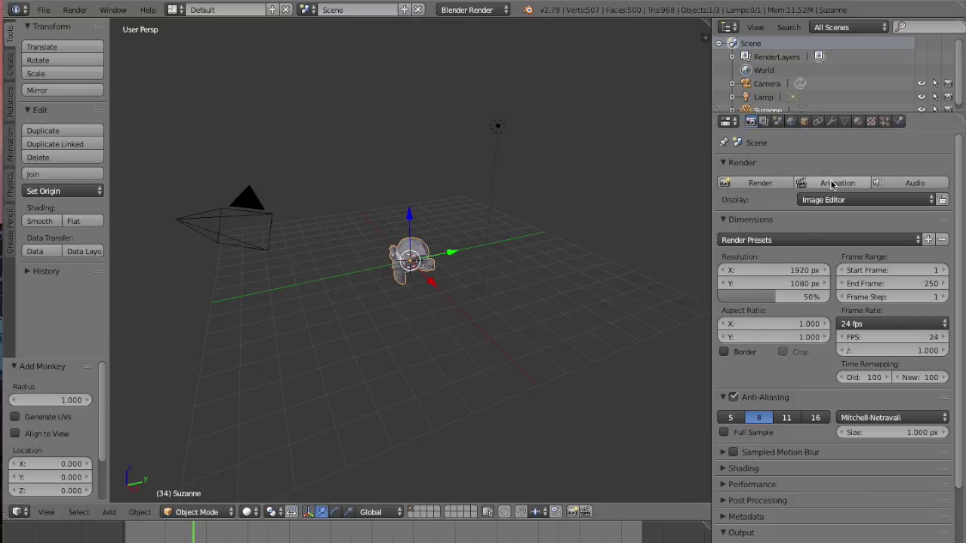
{"action": "left_click", "coordinate": [803, 122]}
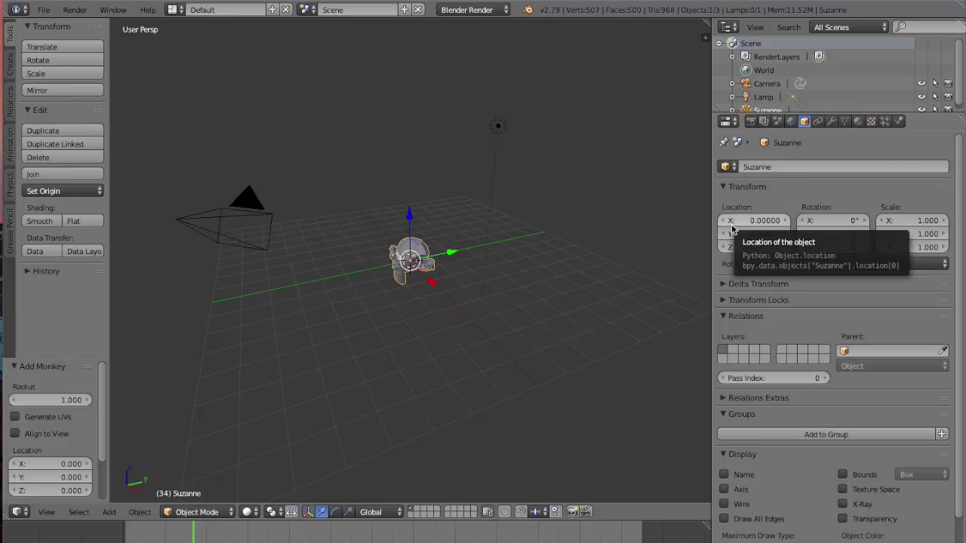
Step: Move Suzanne 2.5 units up along the Z axis
{"action": "left_click_drag", "start_coordinate": [408, 216], "coordinate": [405, 166]}
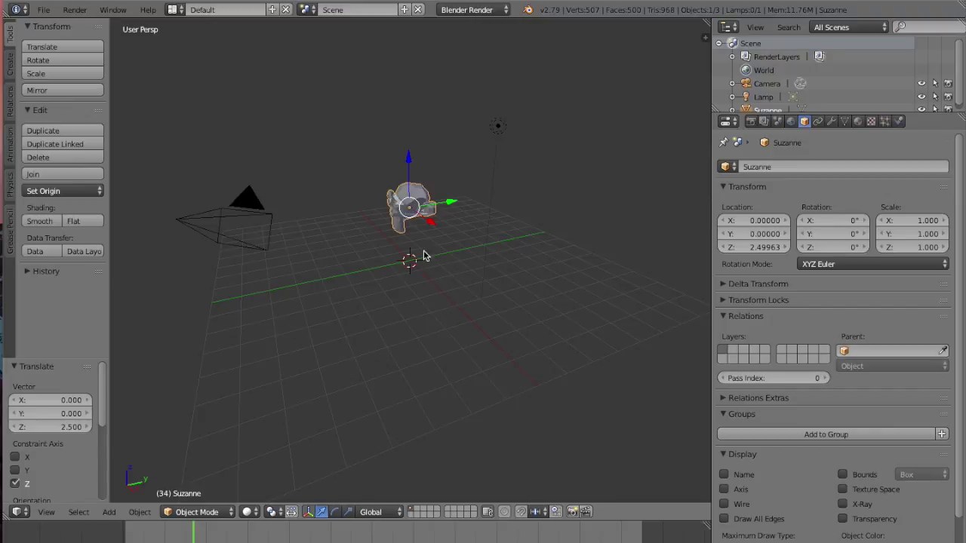
Step: Delete Suzanne with X and confirm the deletion
{"action": "key", "text": "x"}
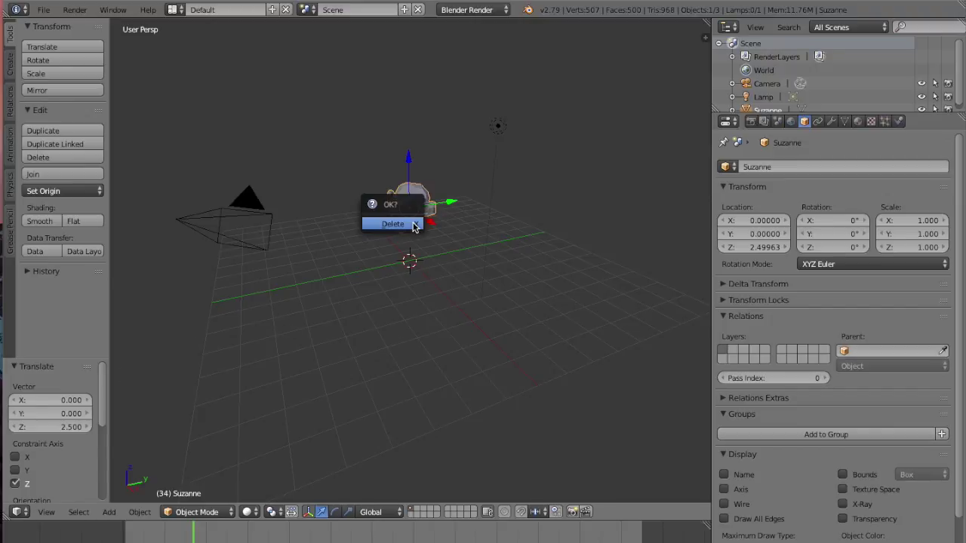
{"action": "left_click", "coordinate": [411, 224]}
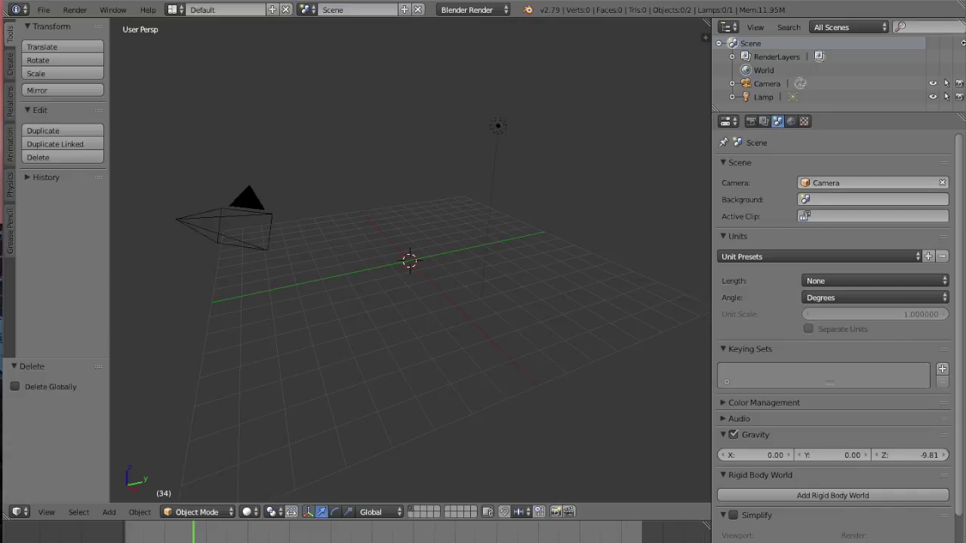